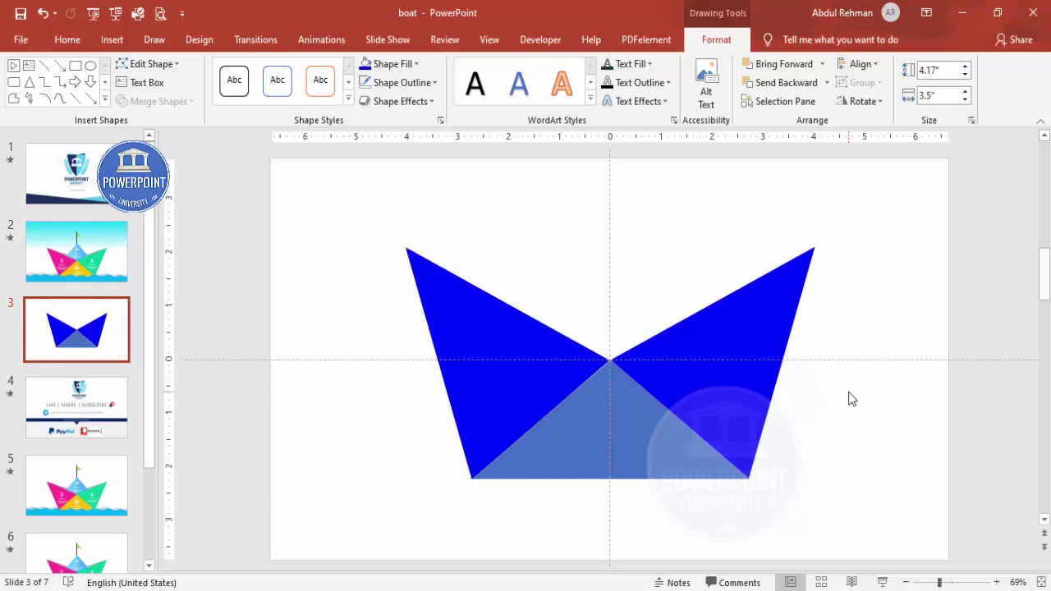
- Select the light-blue bottom hull triangle
click(655, 448)
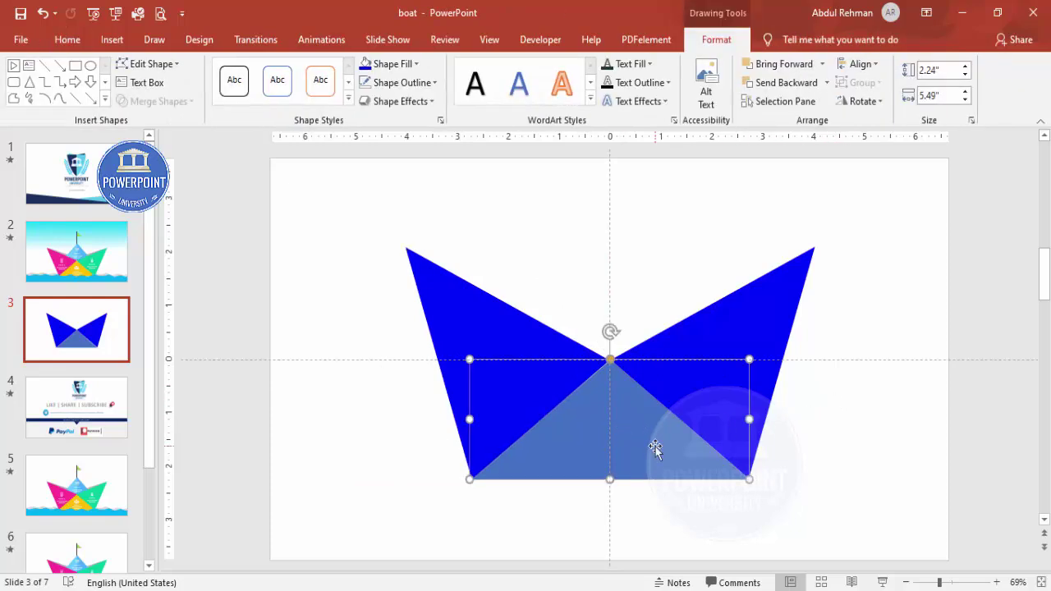
- Duplicate the light-blue triangle upward, fill it green and narrow it to 2.24" × 4.41"
drag(654, 447, 637, 348)
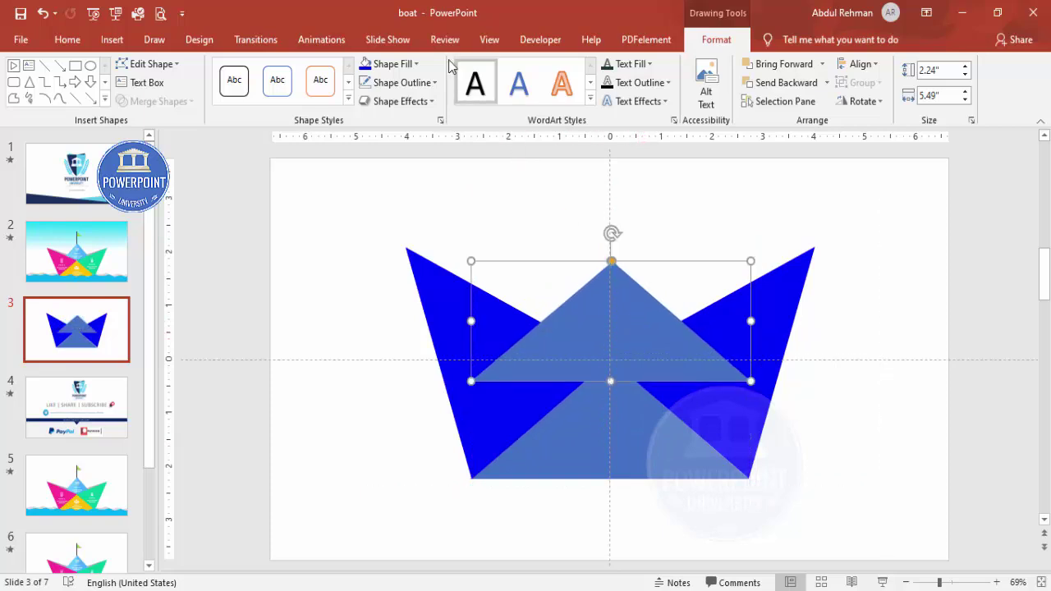
click(416, 64)
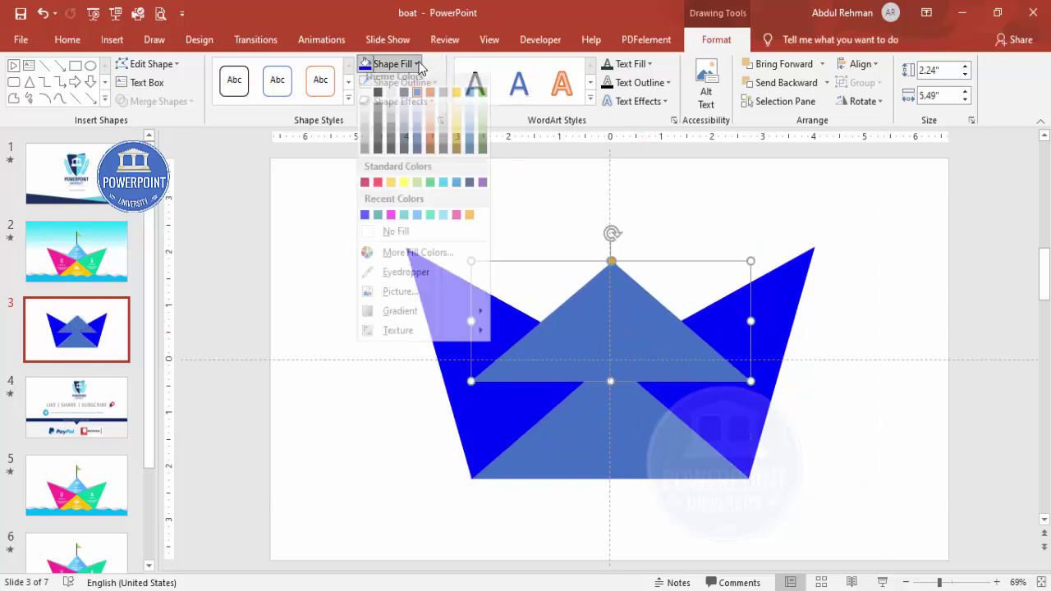
click(428, 224)
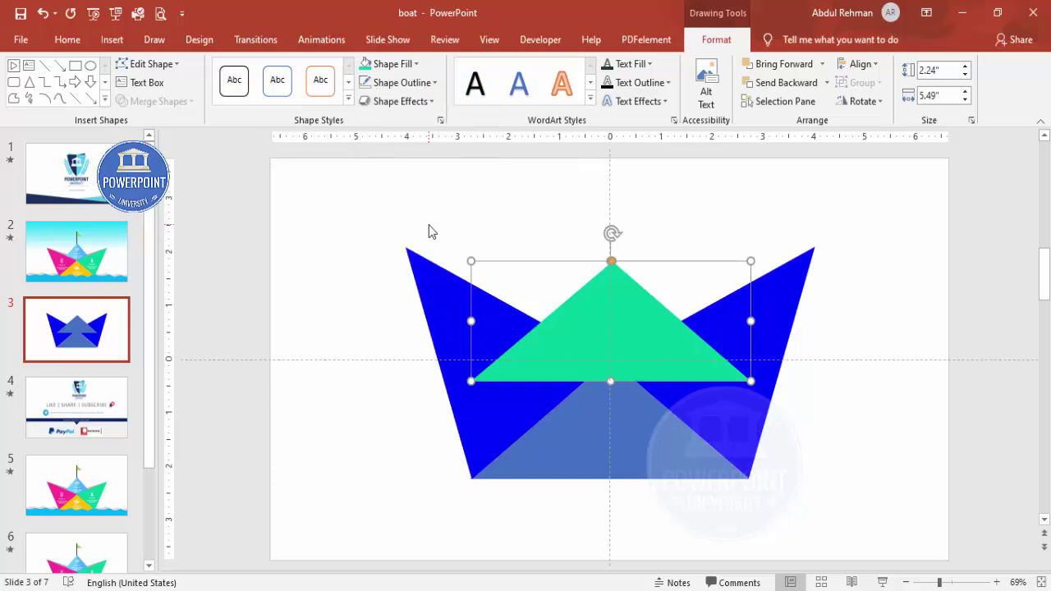
drag(751, 323, 714, 321)
drag(471, 321, 490, 320)
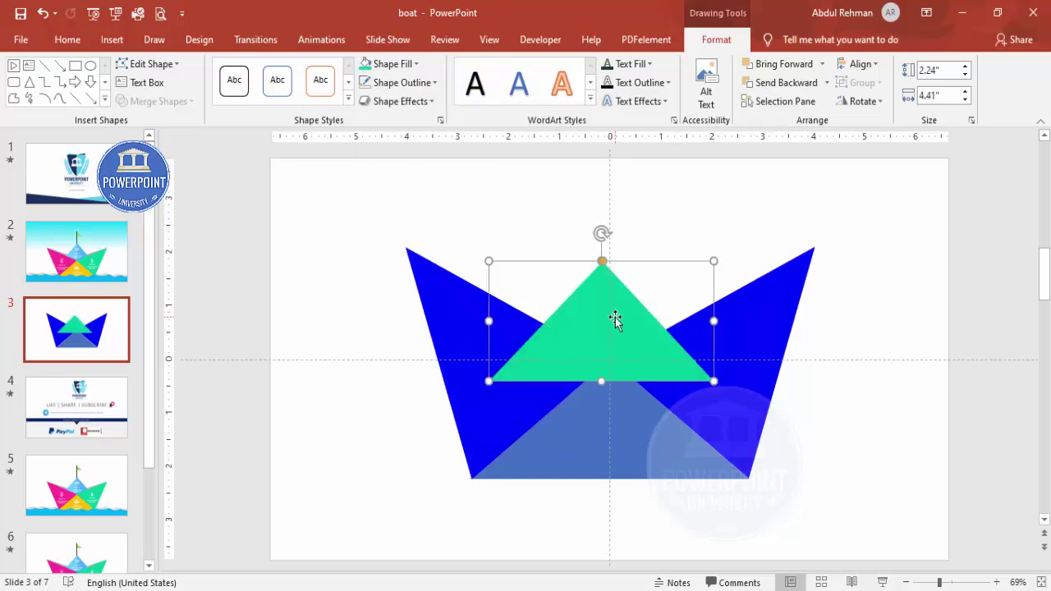
drag(615, 319, 624, 316)
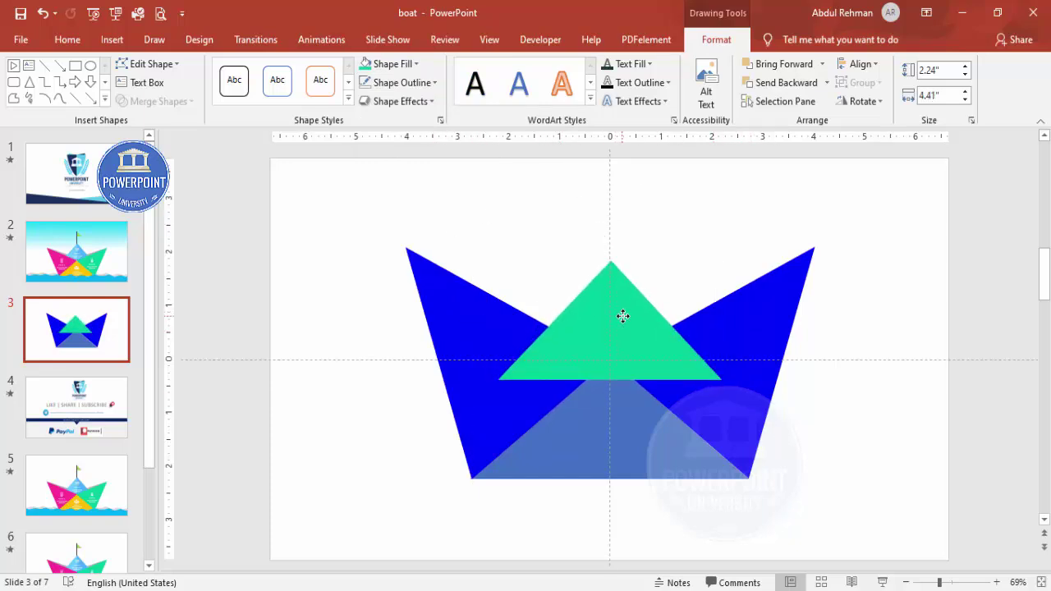
- Send the green triangle behind the blue flaps, then select the left blue flap
click(826, 82)
click(793, 122)
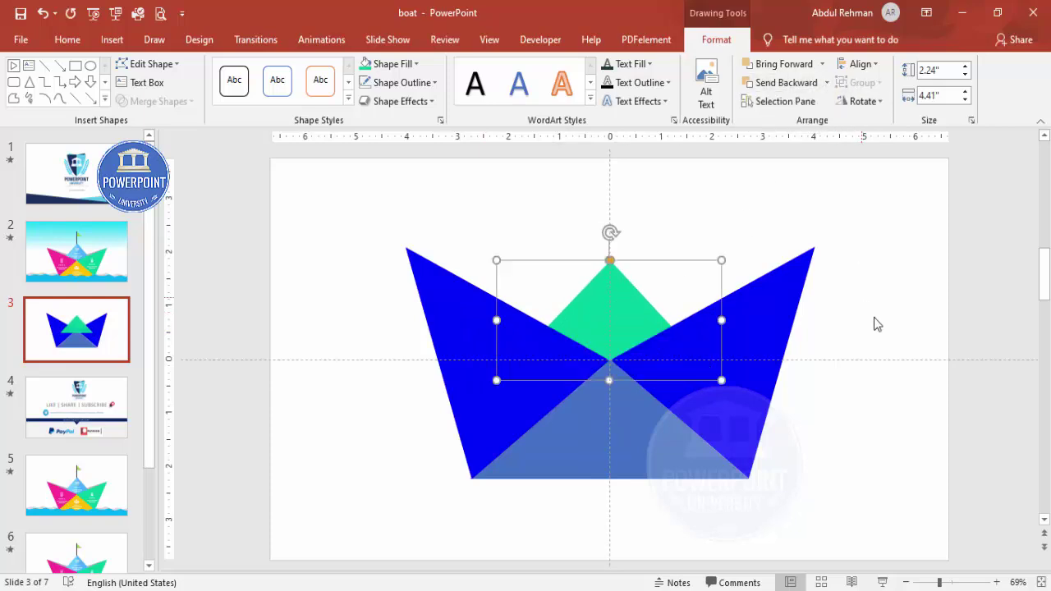
click(363, 401)
click(442, 311)
double_click(443, 311)
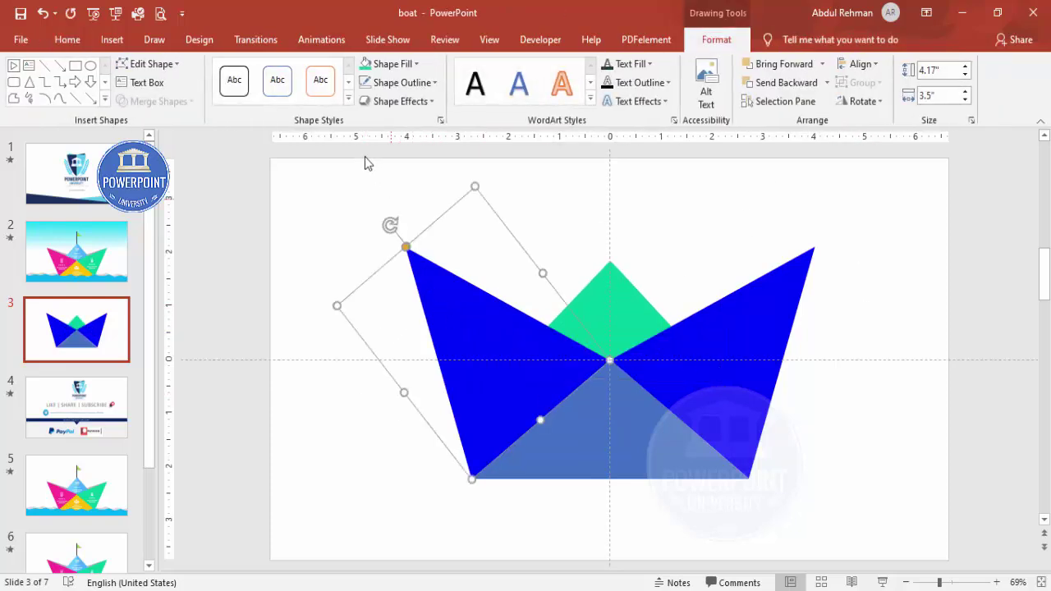
click(393, 65)
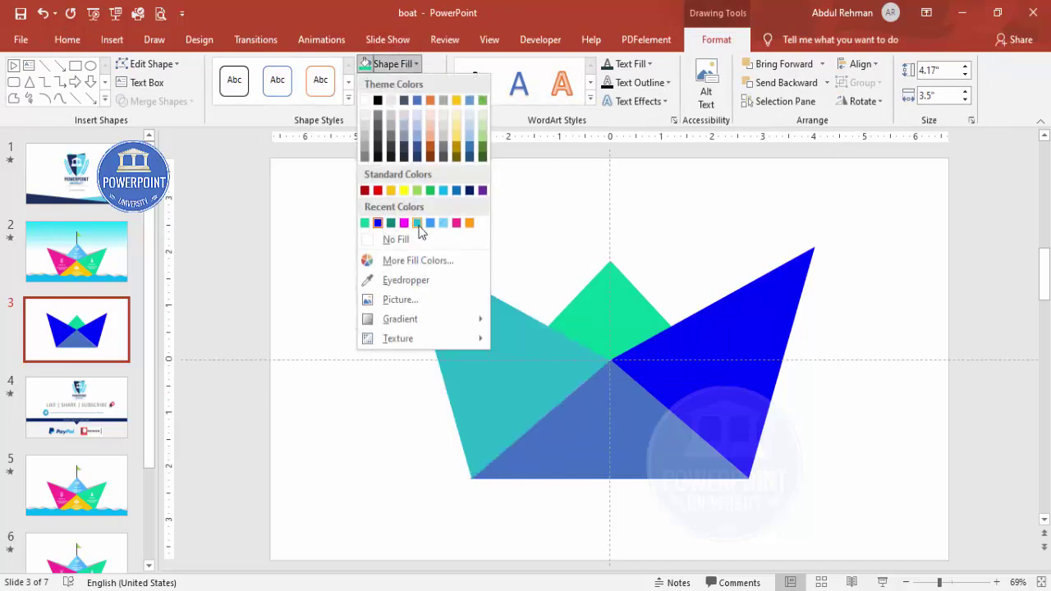
- Fill the left flap magenta and the bottom hull triangle orange
click(404, 223)
click(584, 423)
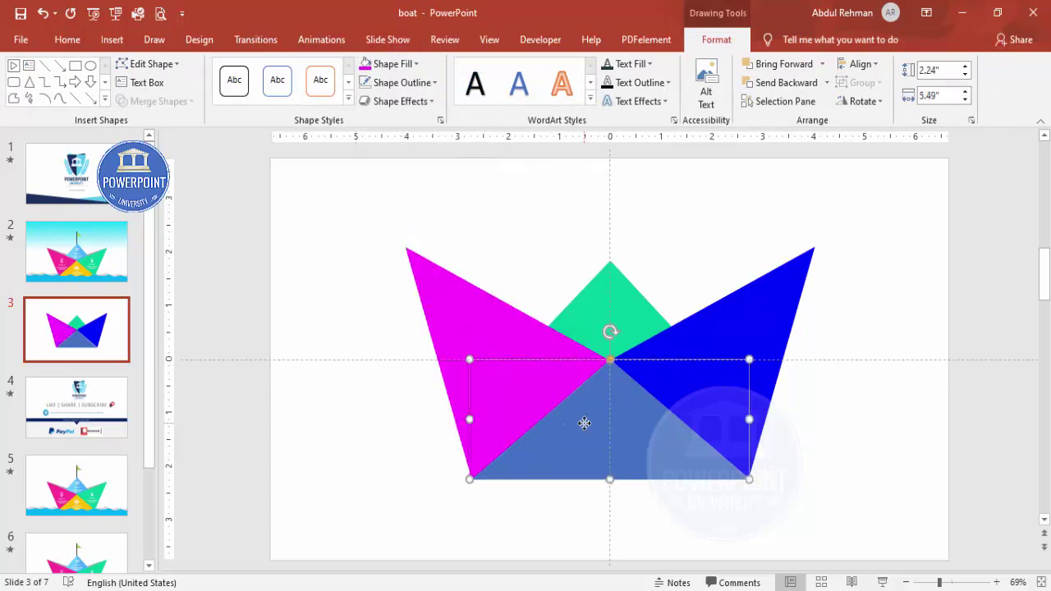
click(407, 64)
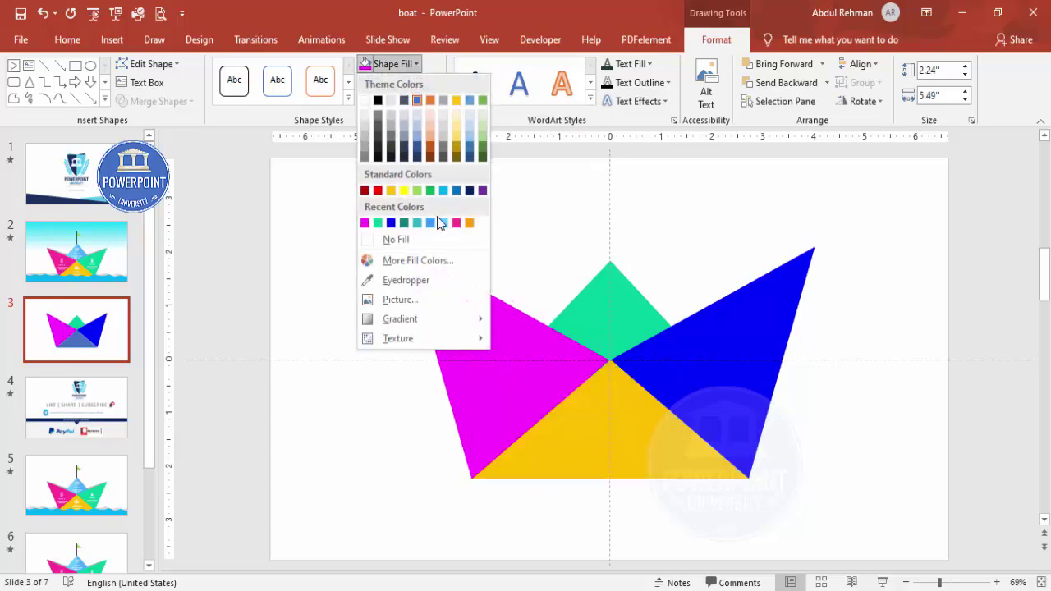
click(469, 224)
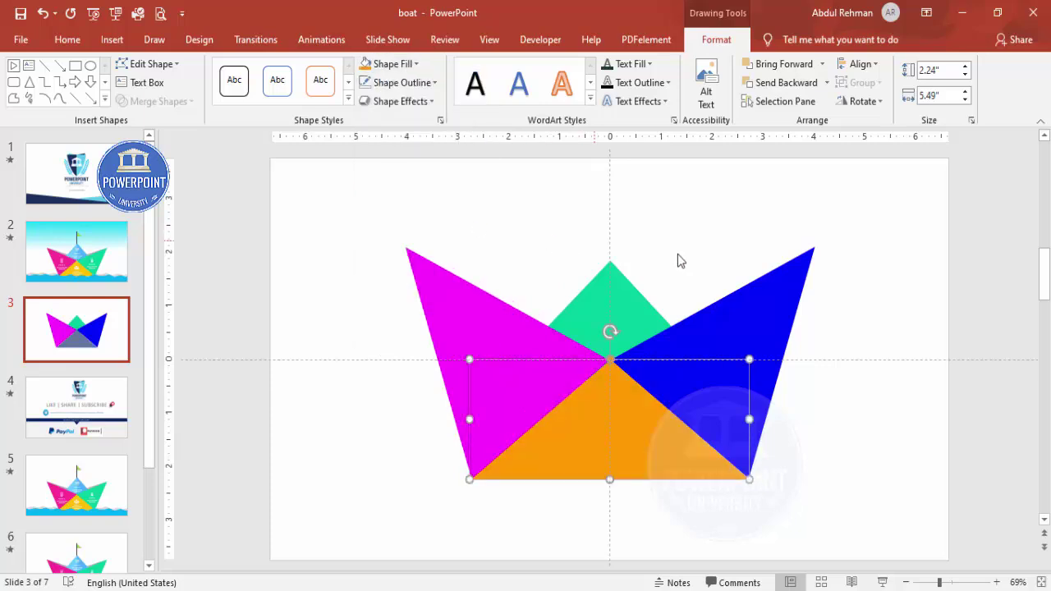
click(884, 302)
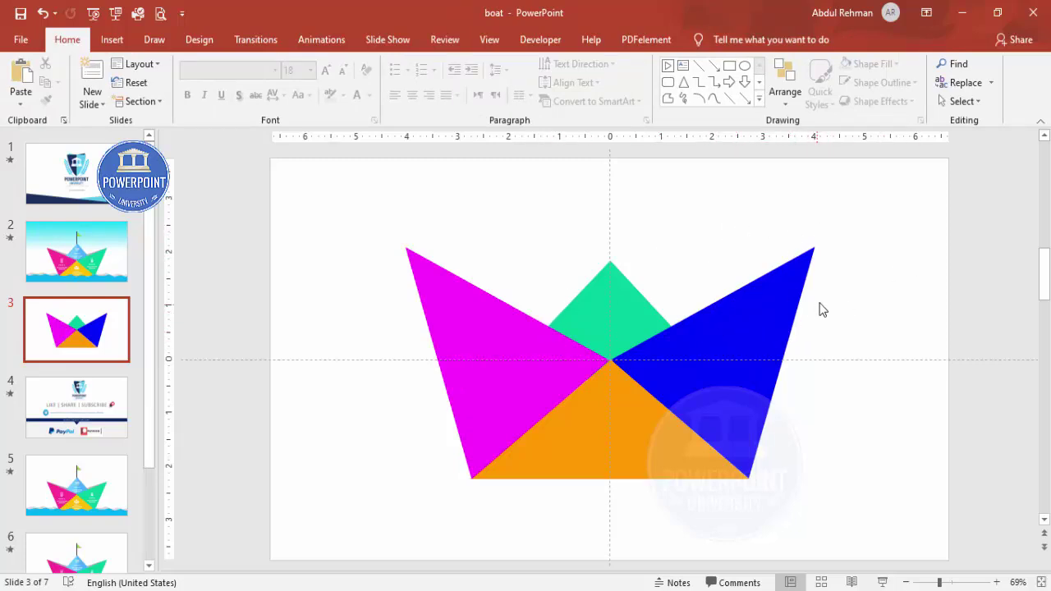
- Duplicate the right blue flap, fill the copy grey and rotate it over the flap
click(708, 333)
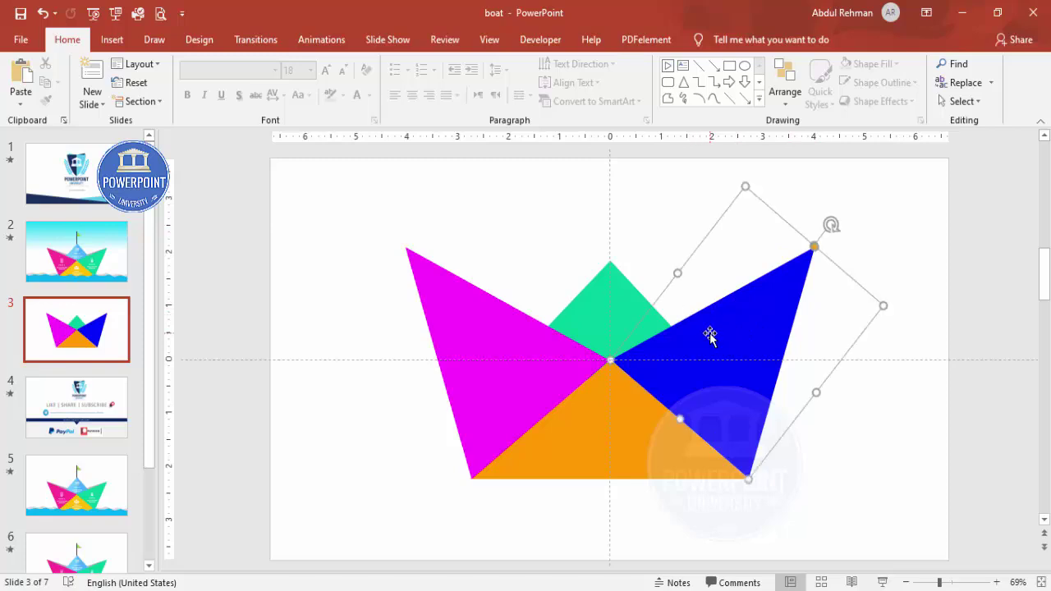
ctrl+drag(733, 348, 722, 321)
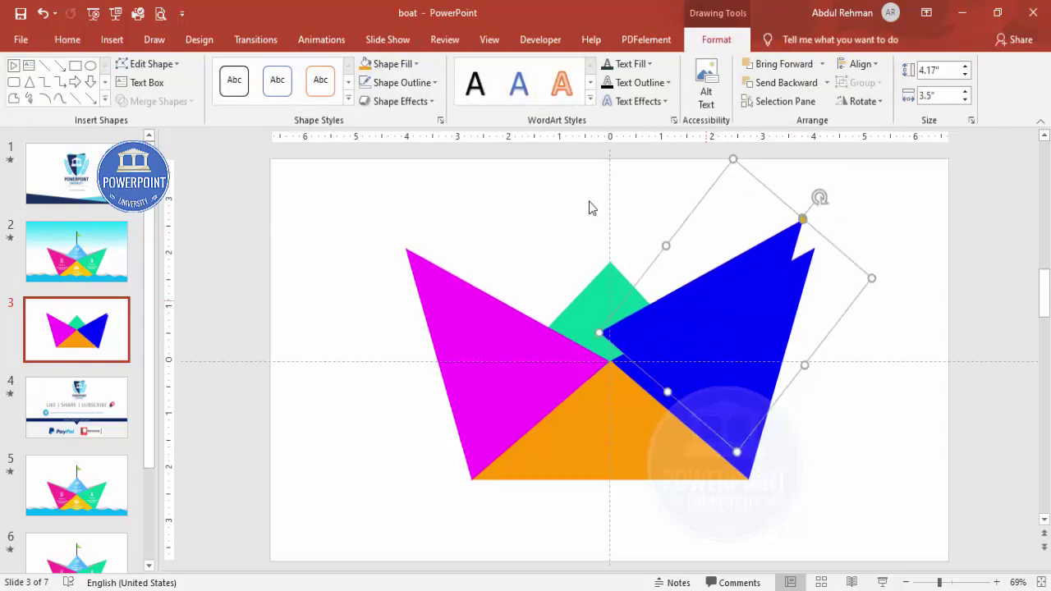
click(392, 63)
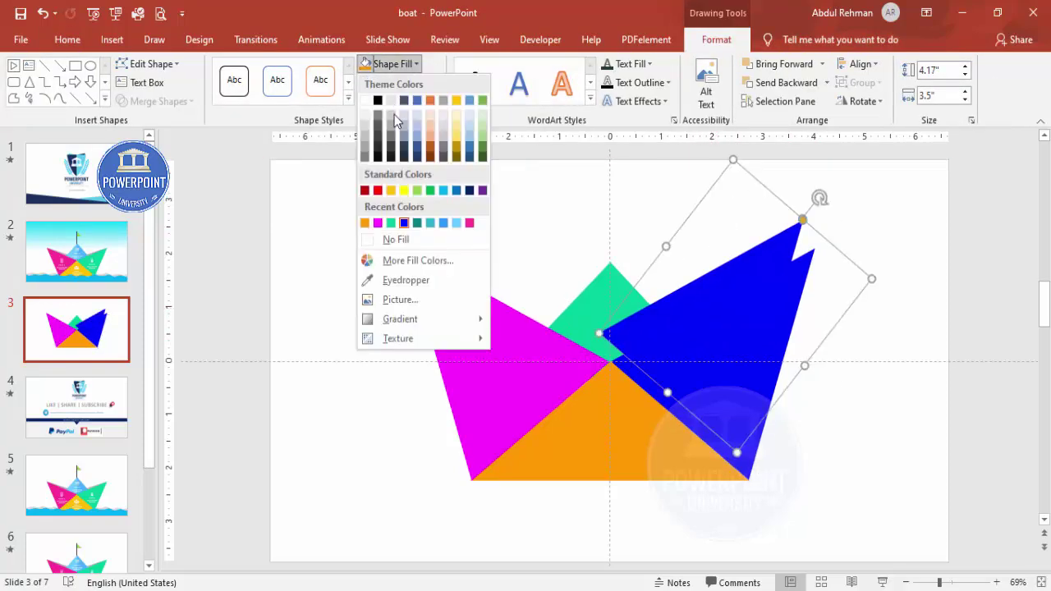
click(364, 151)
drag(812, 195, 830, 226)
drag(791, 253, 764, 298)
scroll(936, 525, up, 10)
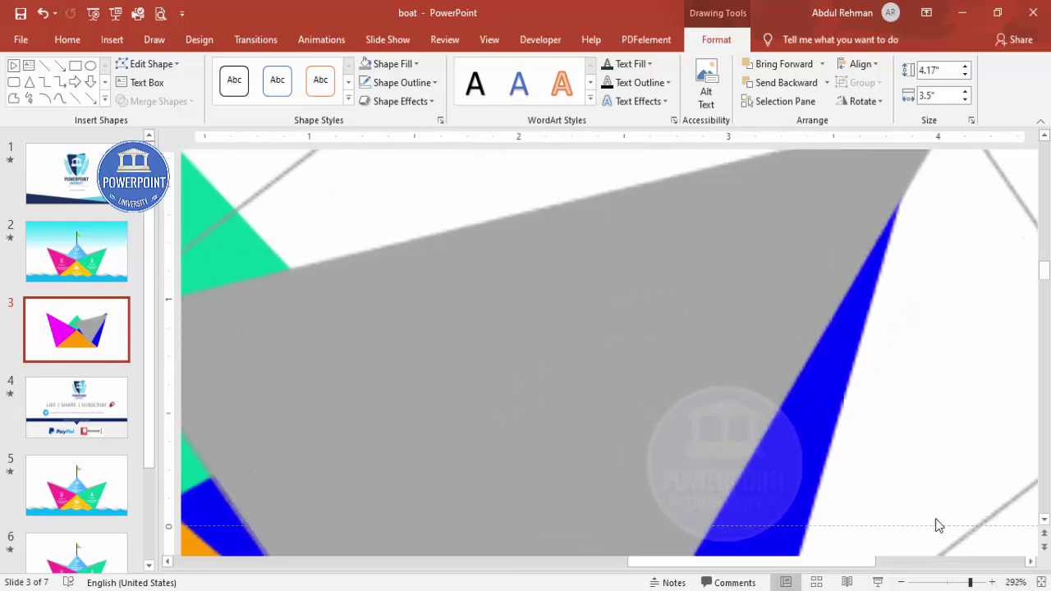
scroll(826, 364, up, 2)
drag(797, 335, 809, 328)
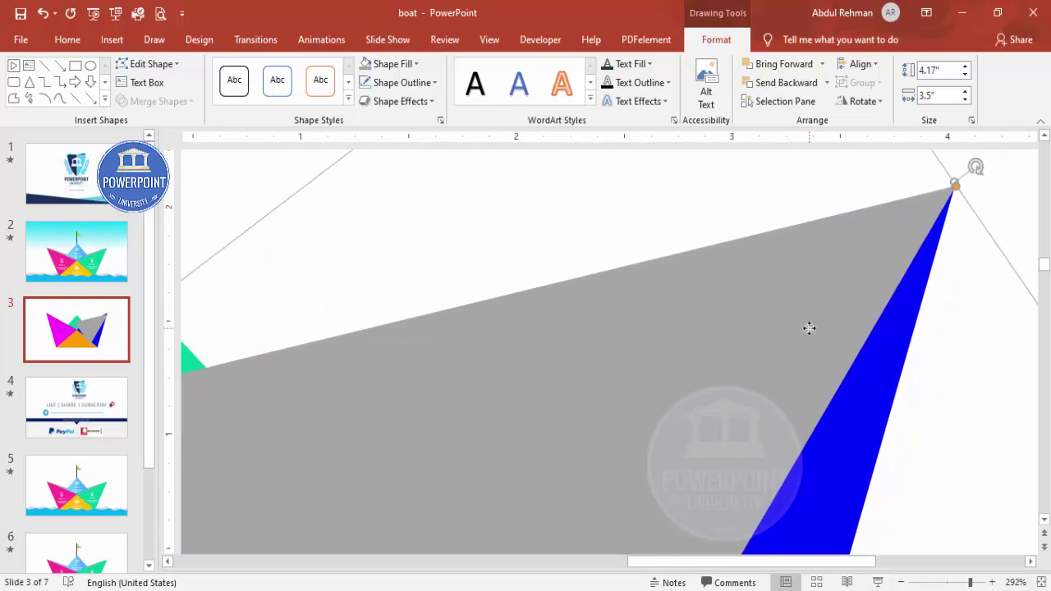
key(ctrl+z)
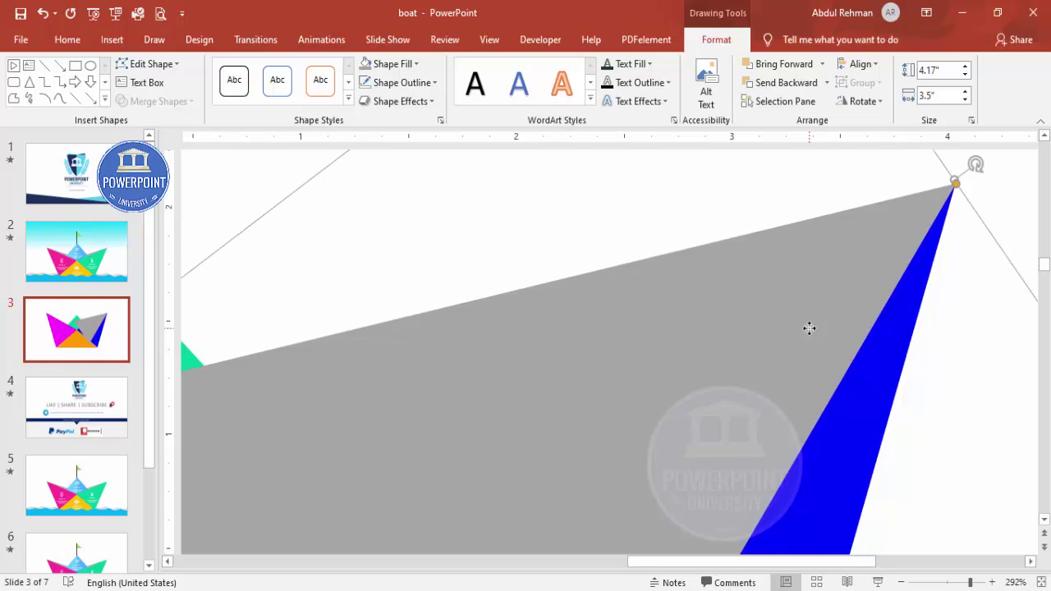
click(1041, 582)
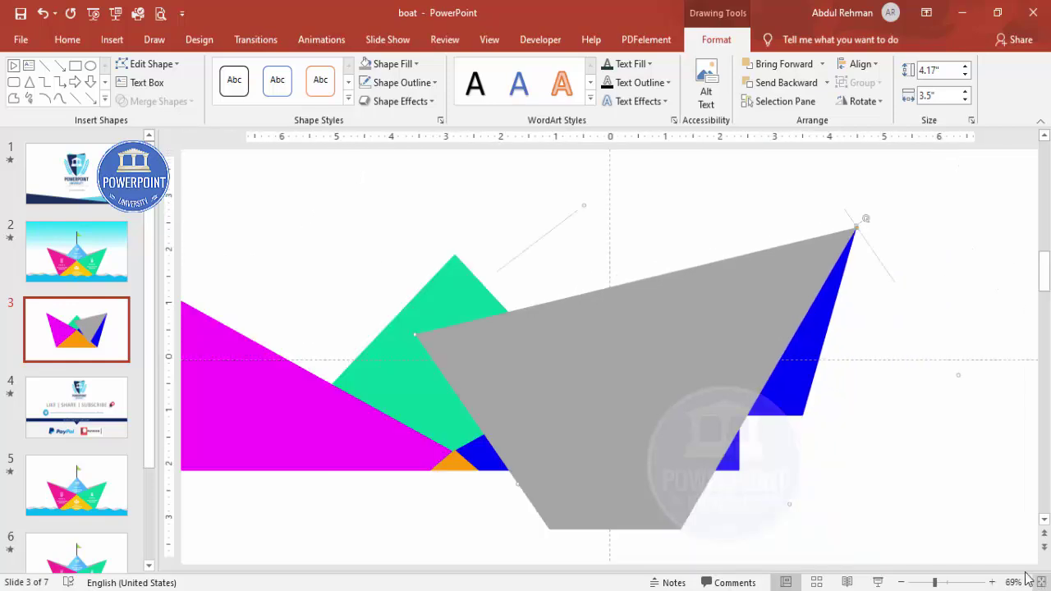
- Send the grey triangle to back, shorten it to 3.03" high and angle it along the blue edge
double_click(680, 323)
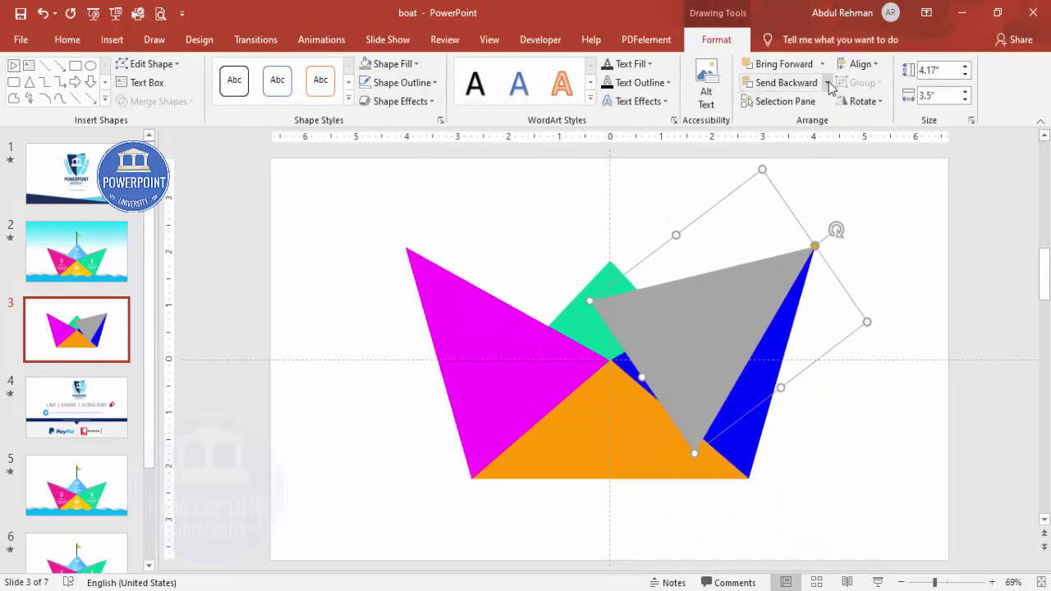
click(827, 82)
click(805, 125)
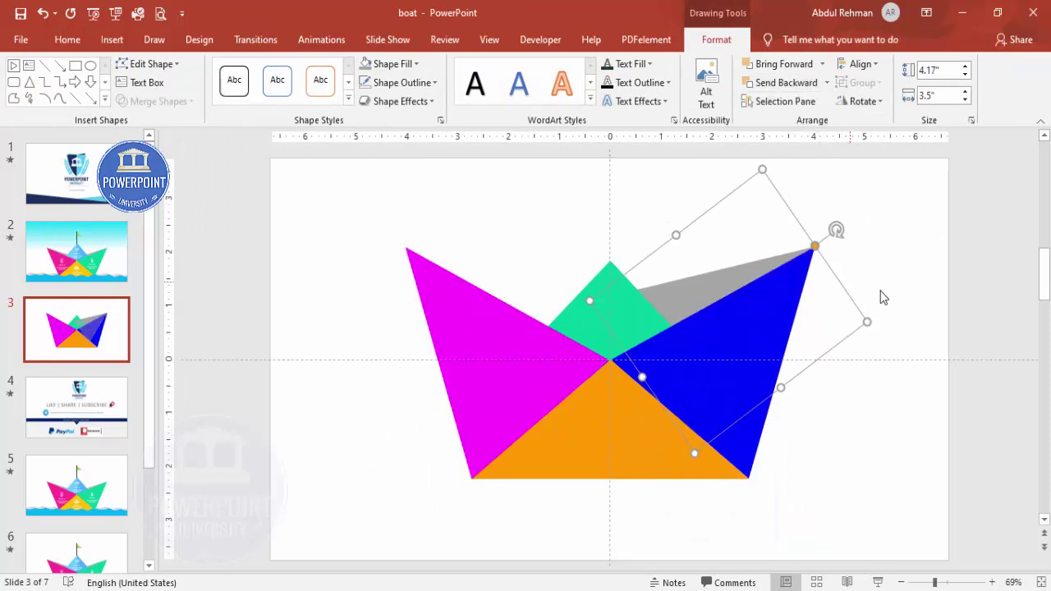
click(880, 291)
click(676, 301)
drag(675, 233, 685, 252)
drag(848, 239, 834, 229)
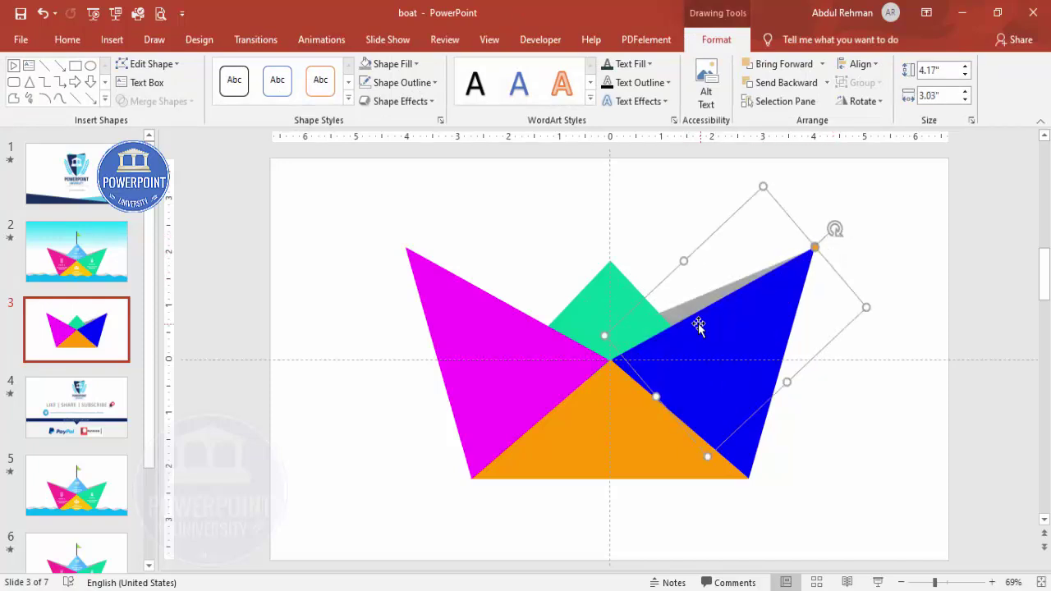
- Copy the grey triangle, flip it horizontally and place it behind the magenta flap
drag(686, 310, 537, 336)
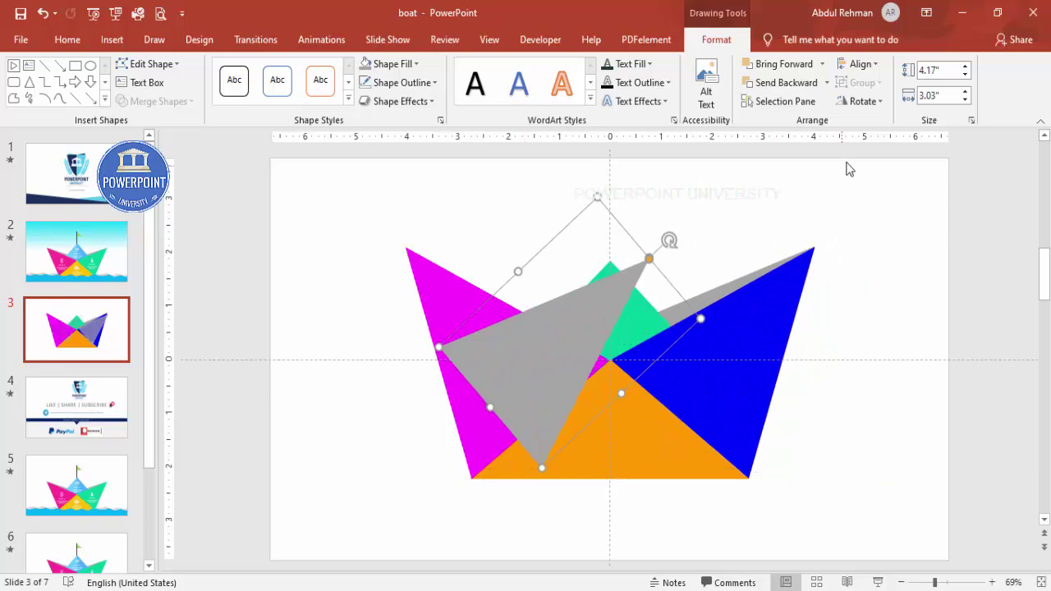
click(858, 101)
click(887, 181)
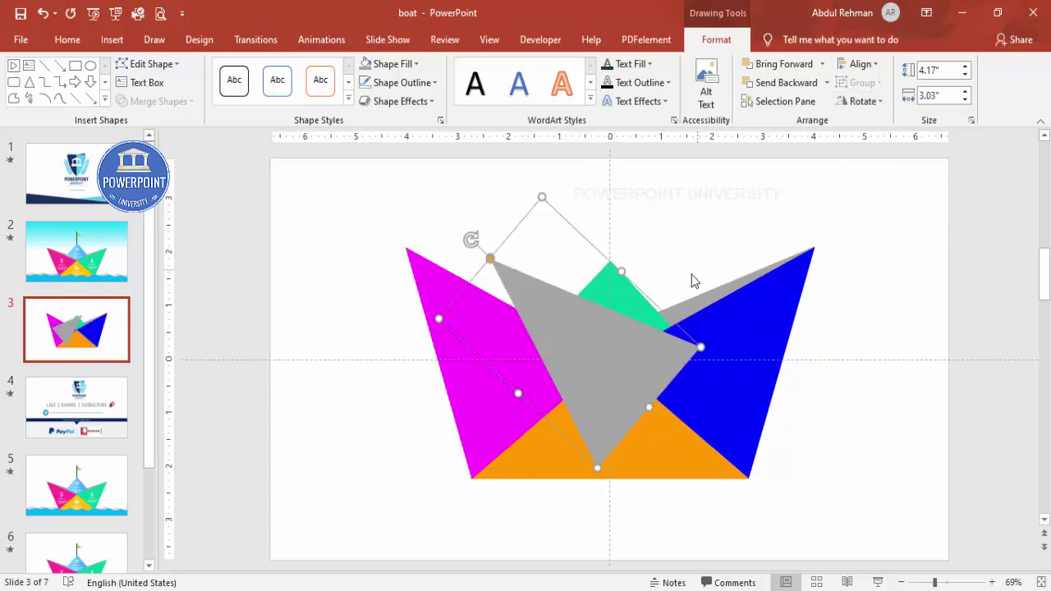
drag(553, 322, 468, 311)
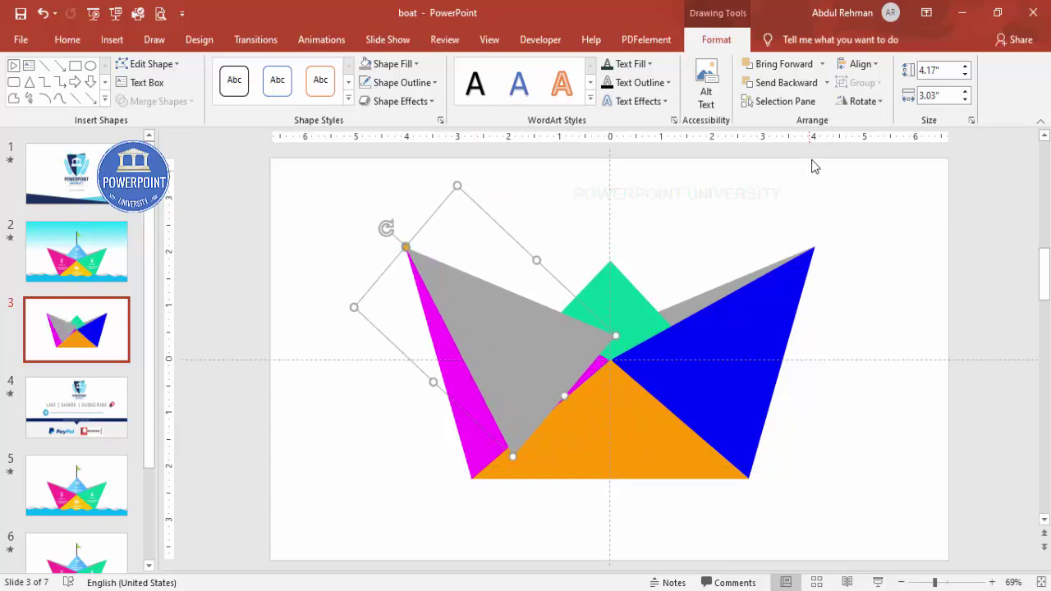
click(826, 82)
click(792, 121)
click(926, 258)
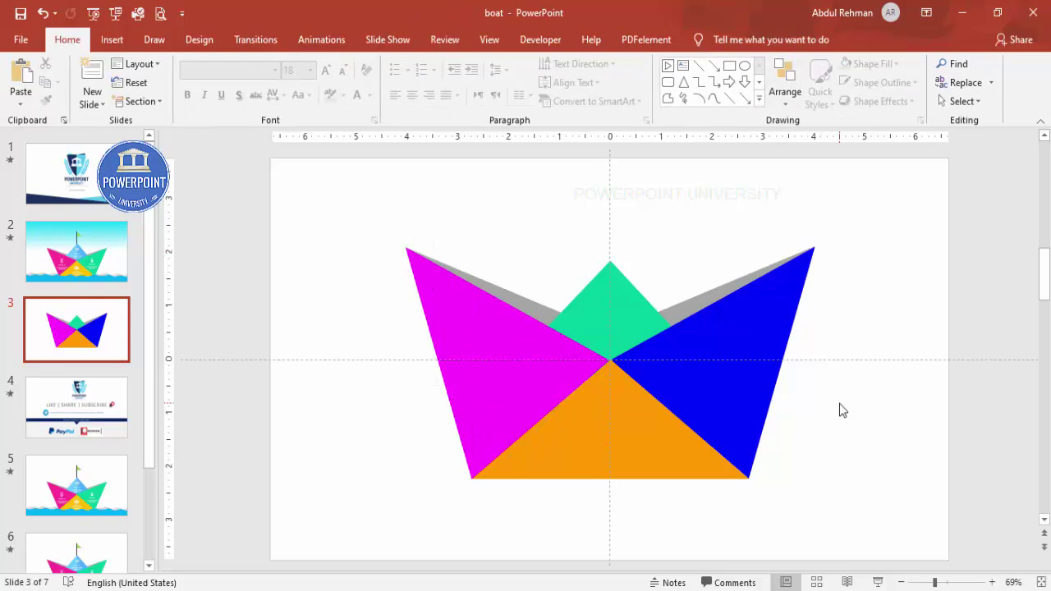
- Select all the boat shapes and group them into one object
drag(355, 222, 894, 573)
click(879, 446)
key(ctrl+a)
key(ctrl+g)
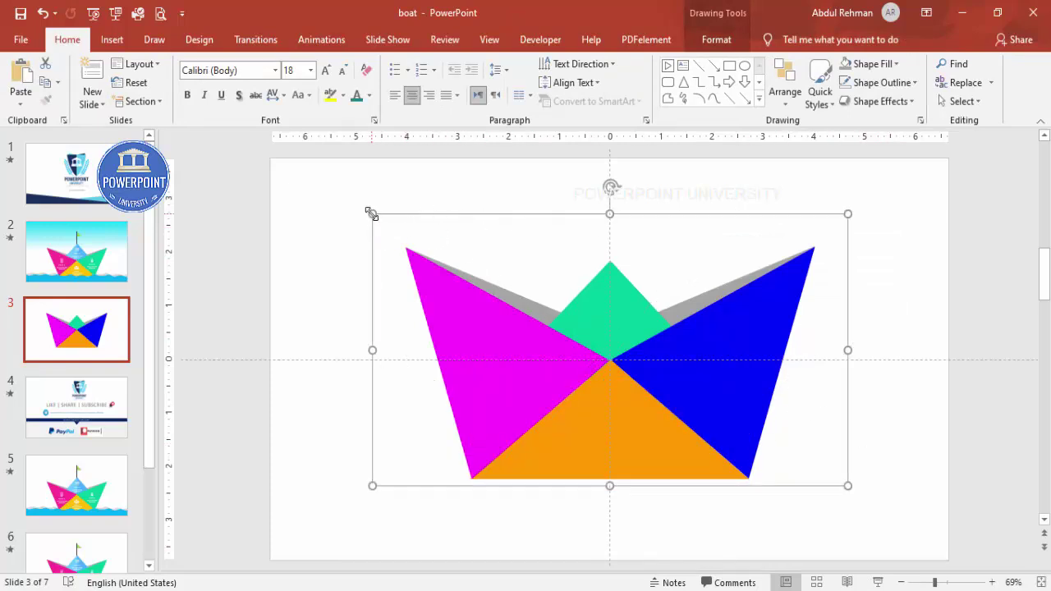
- Resize the boat group from its top-left corner and move it slightly lower
drag(371, 214, 376, 322)
drag(736, 418, 742, 431)
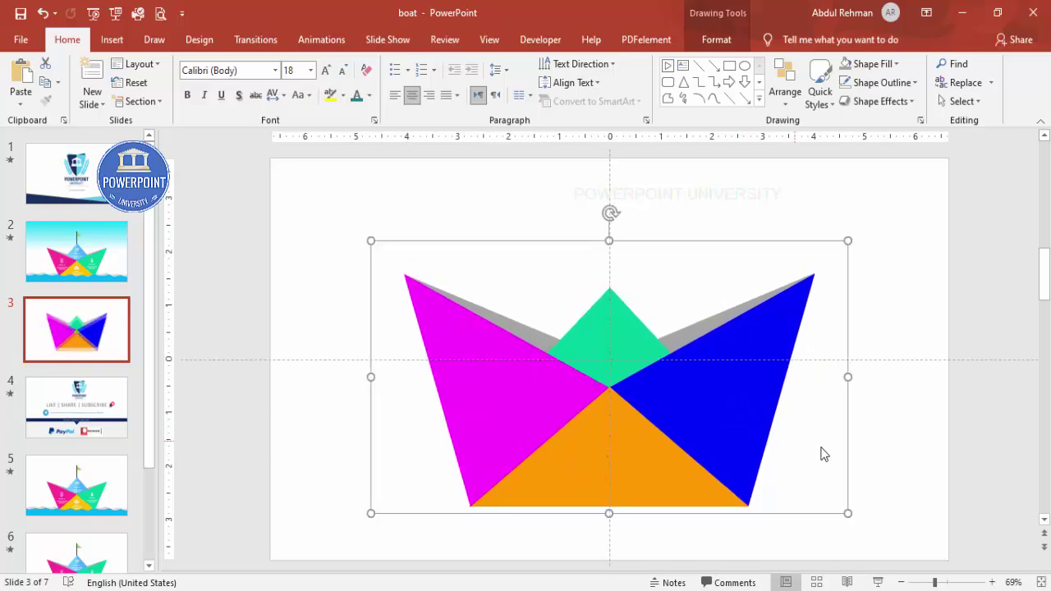
click(883, 454)
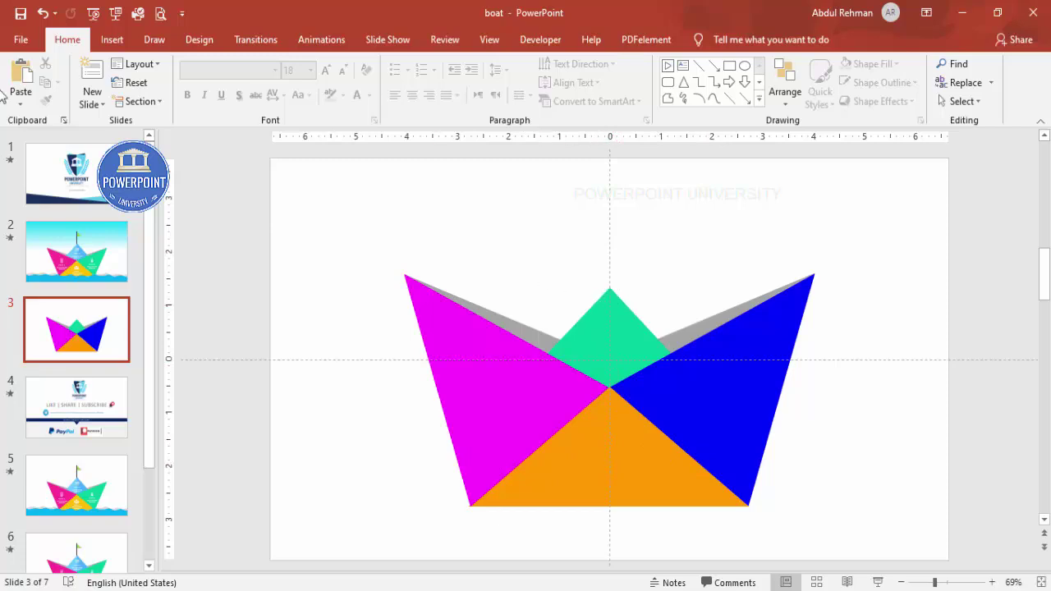
click(112, 39)
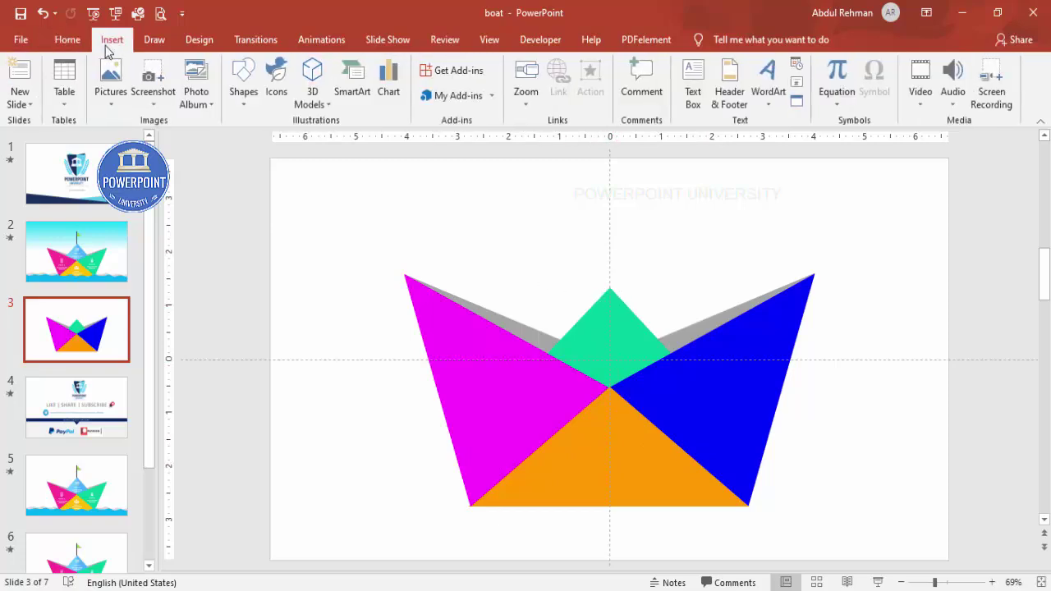
- Draw a flowchart-shape flag above the boat and fill it dark blue
click(240, 97)
scroll(352, 361, down, 1)
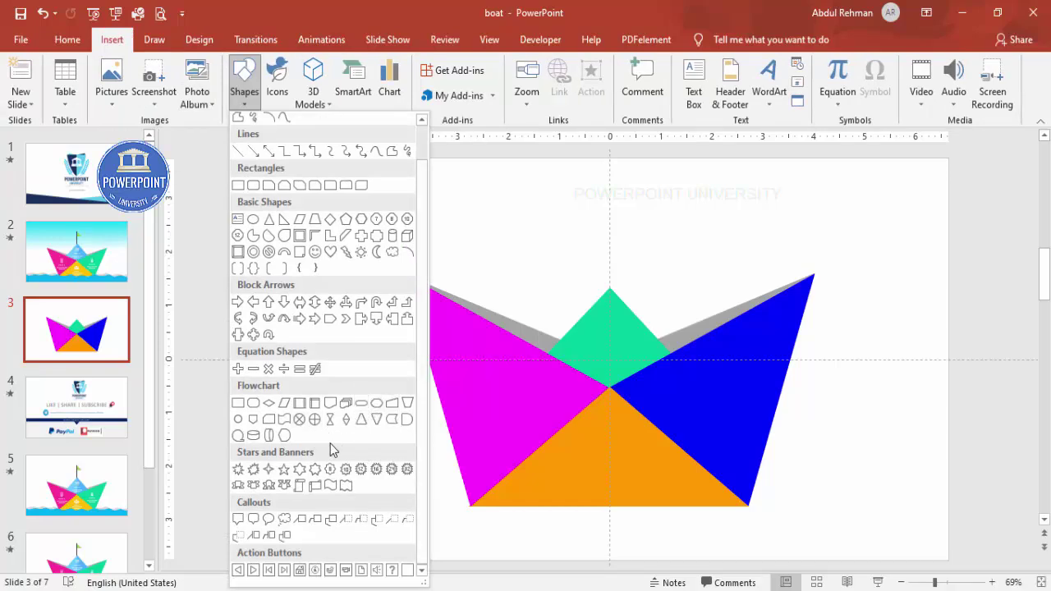
click(284, 419)
drag(609, 230, 647, 258)
click(410, 64)
click(411, 64)
click(406, 82)
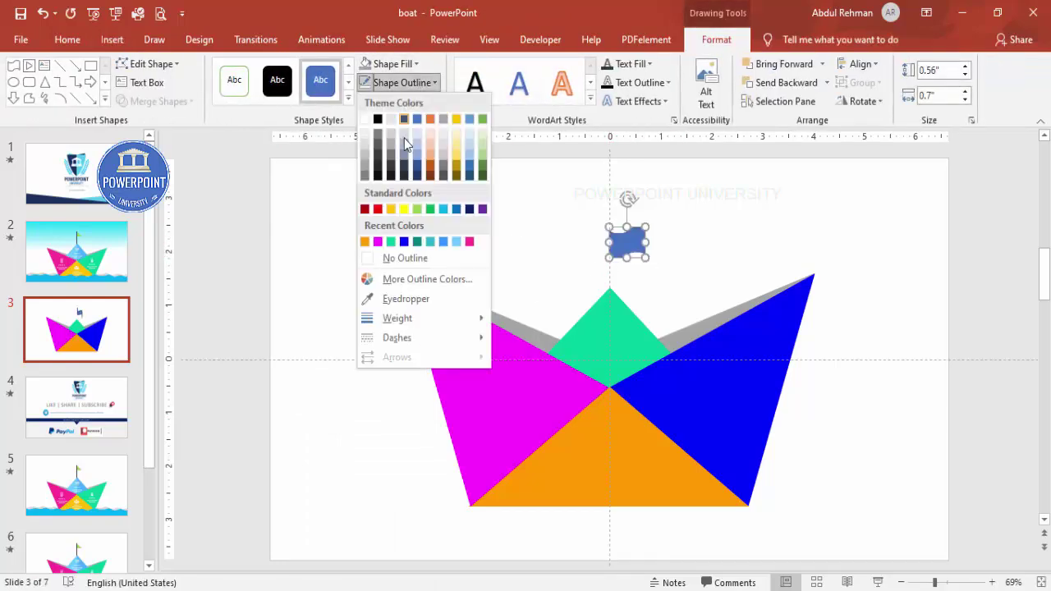
click(404, 174)
click(393, 64)
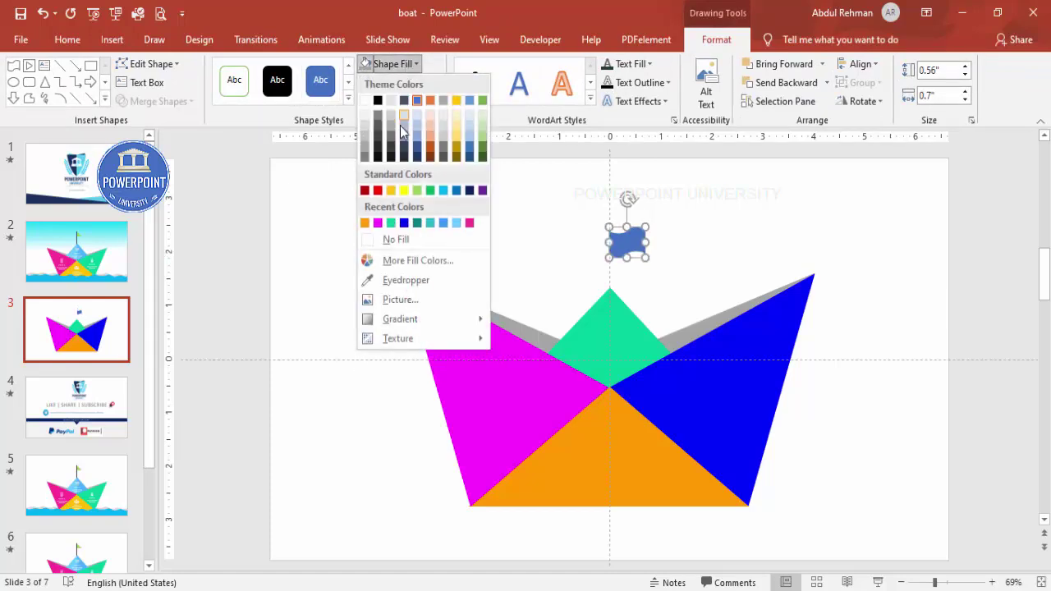
click(470, 190)
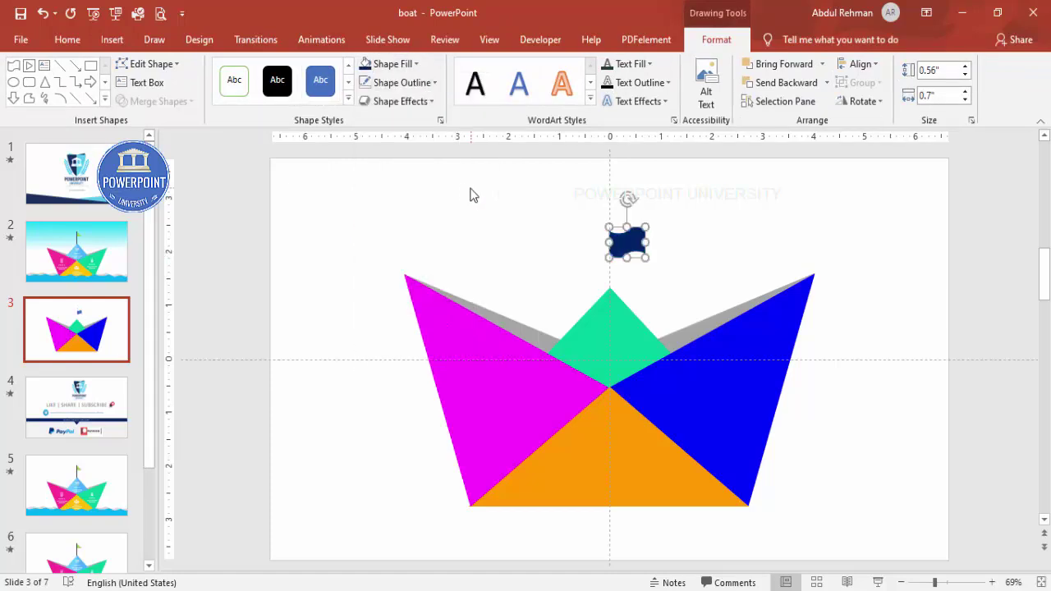
- Draw a thin rectangle pole with no outline from the green tip to the flag
click(112, 39)
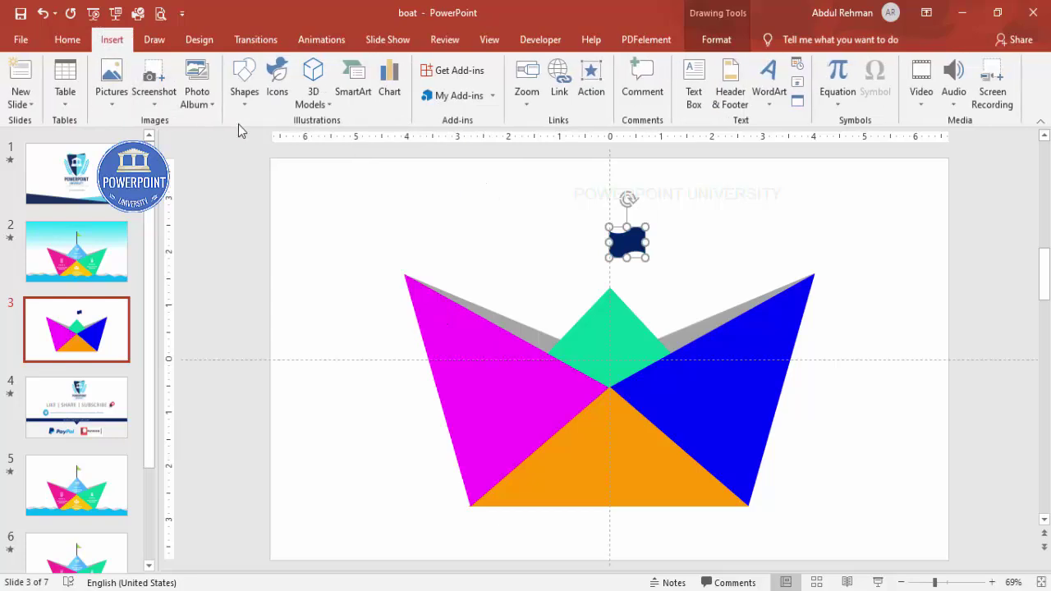
click(244, 86)
click(238, 222)
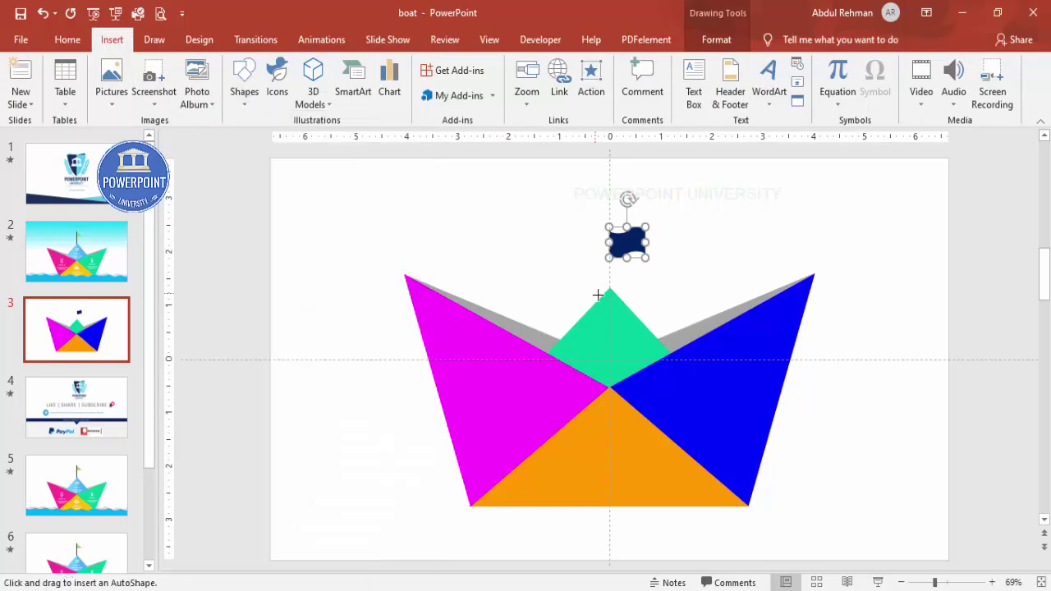
drag(607, 279, 606, 236)
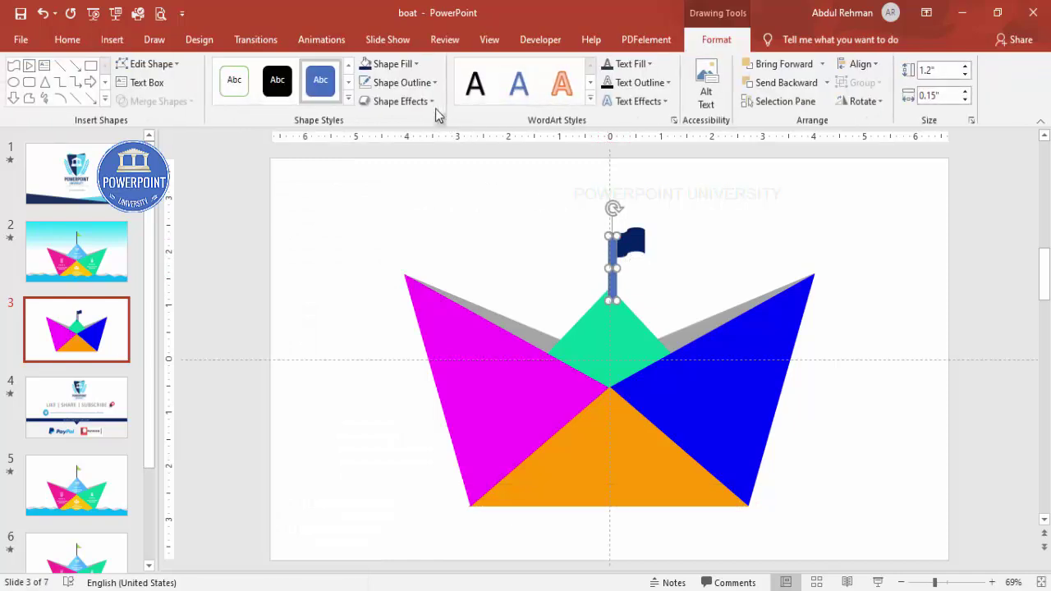
click(401, 82)
click(412, 257)
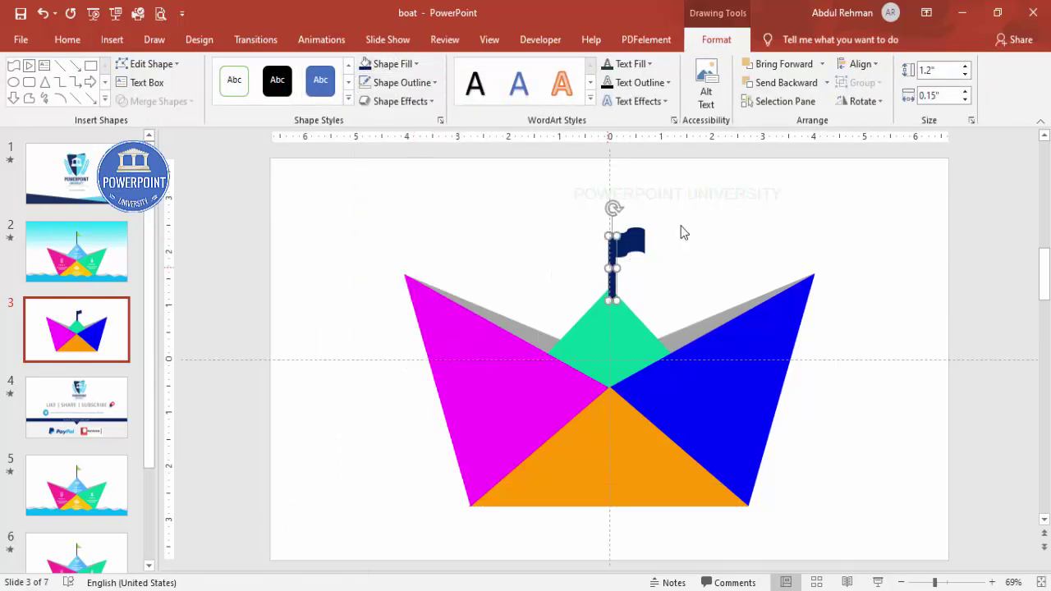
click(653, 241)
- Group the flag and pole, send them behind the boat and nudge them left
click(621, 242)
shift+click(612, 280)
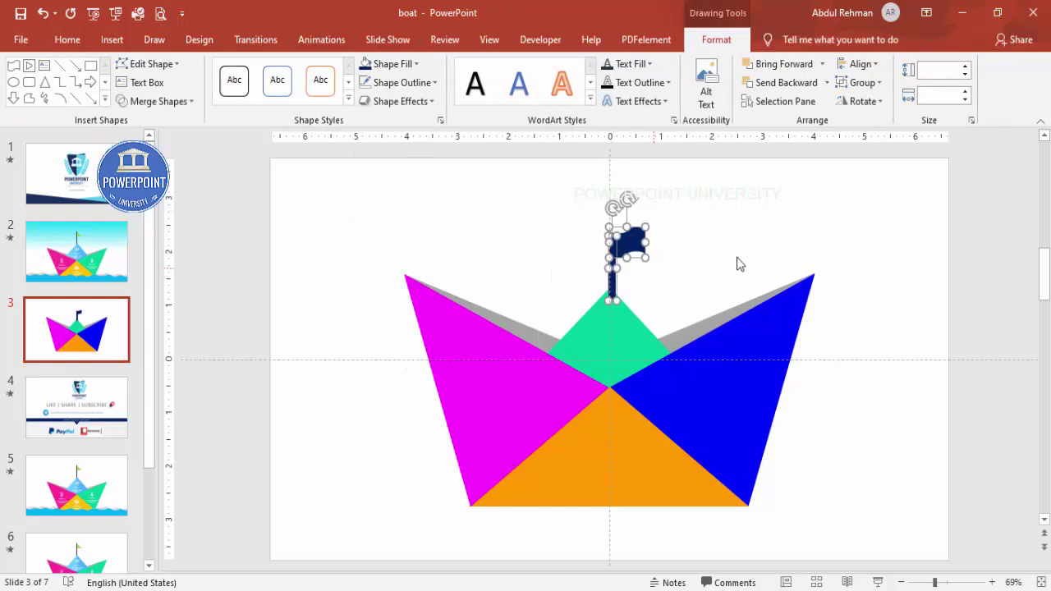
key(ctrl+g)
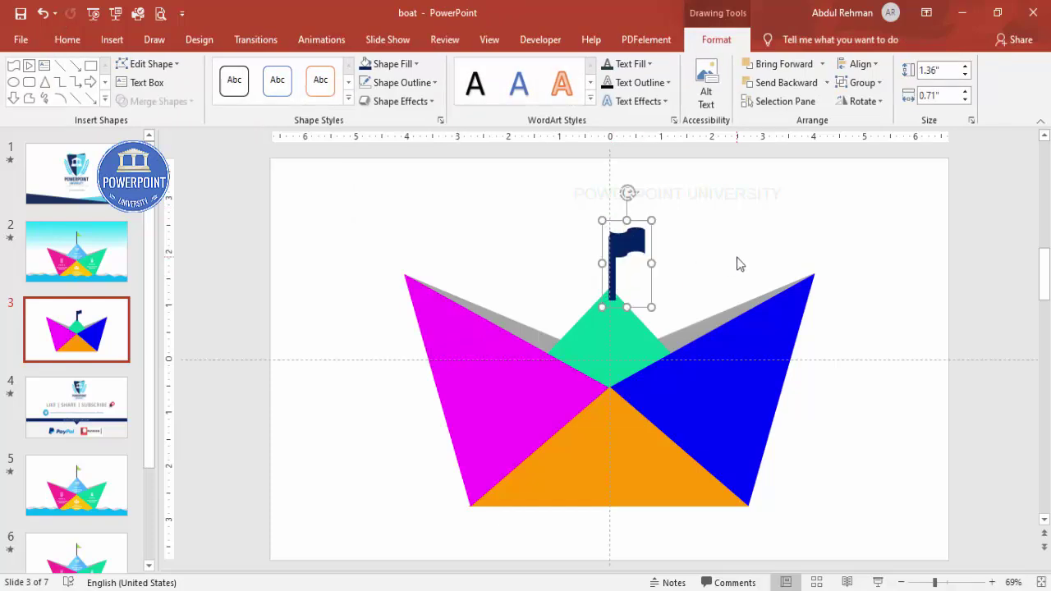
click(826, 83)
click(805, 120)
click(811, 197)
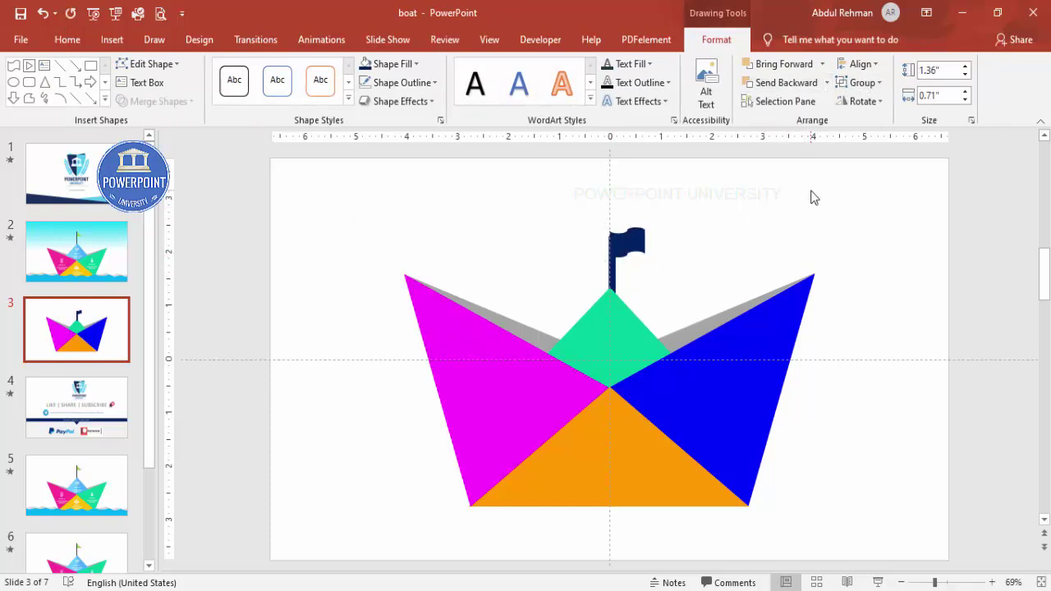
click(626, 244)
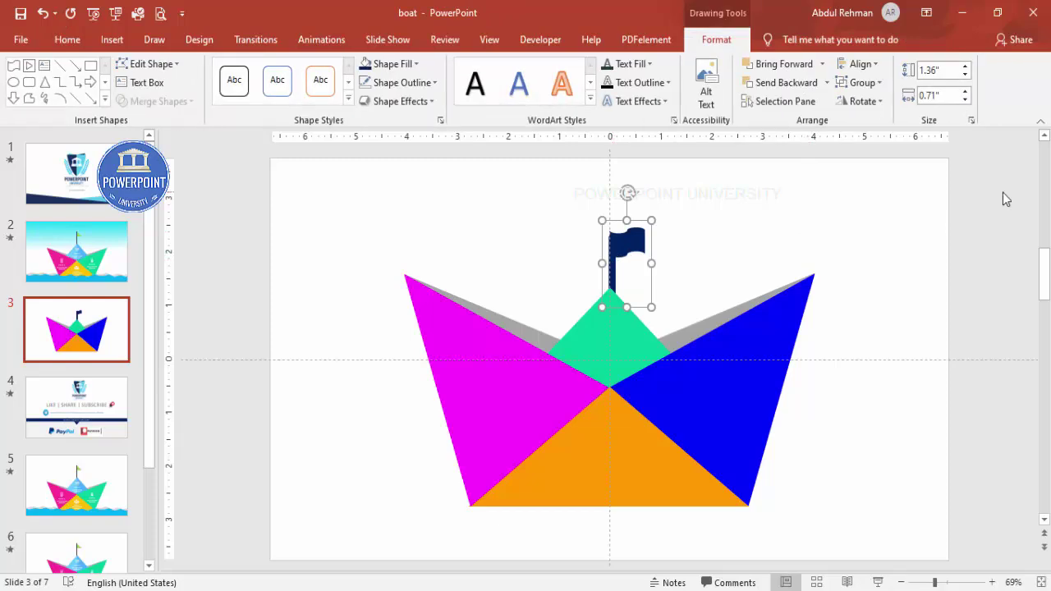
key(ctrl+Left)
key(ctrl+Left)
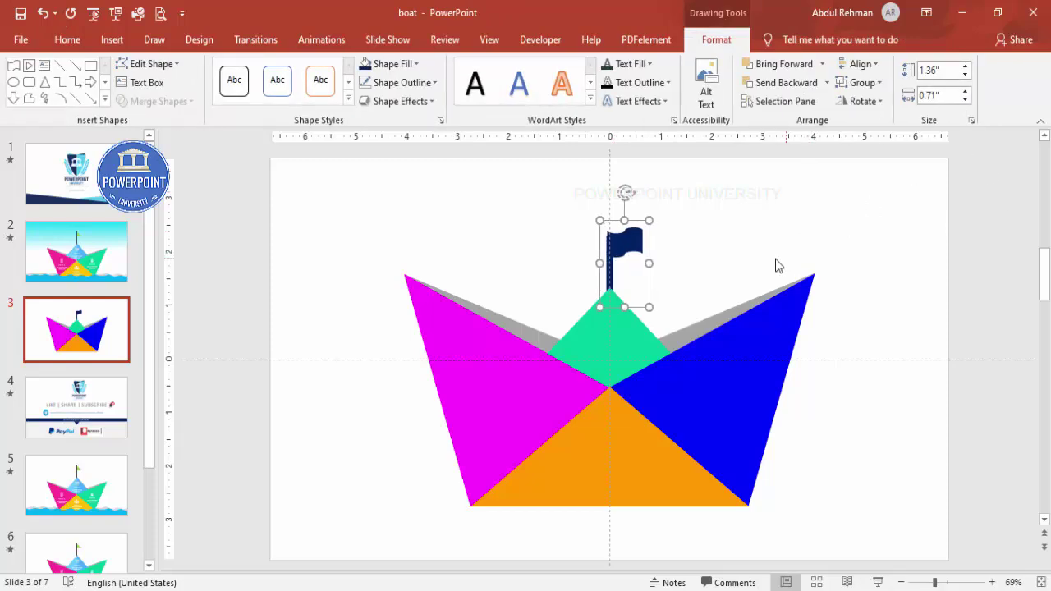
click(748, 251)
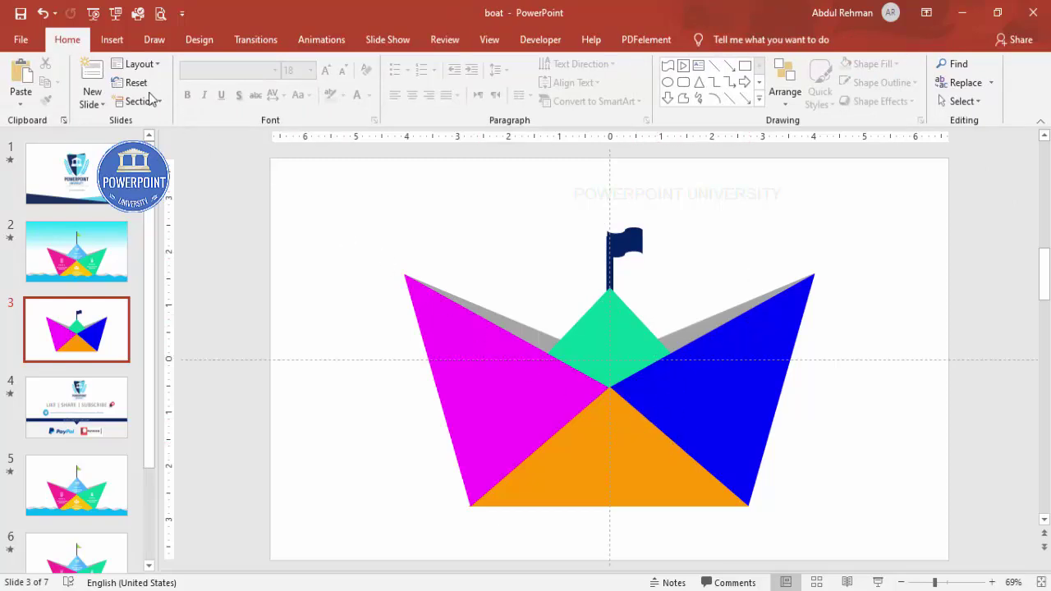
click(112, 39)
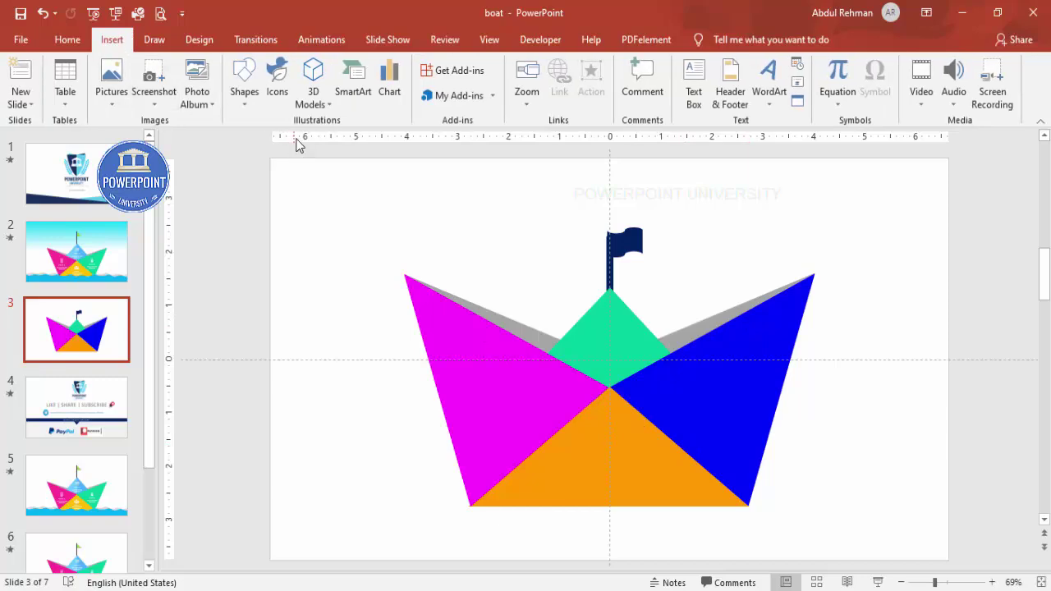
- Insert the target, presentation board, hourglass and lightbulb icons from the icon library
click(273, 82)
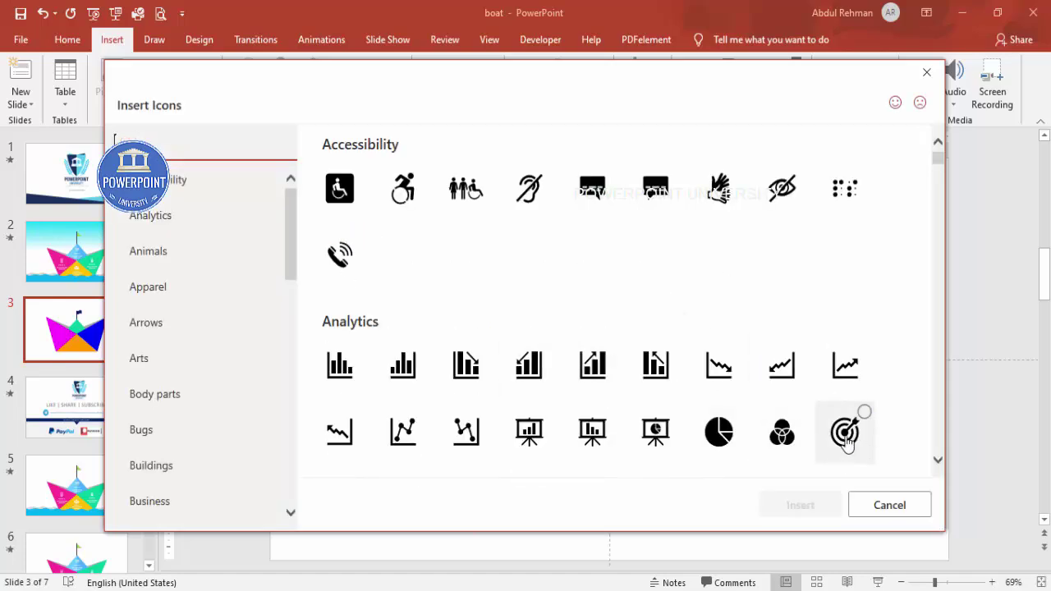
click(846, 439)
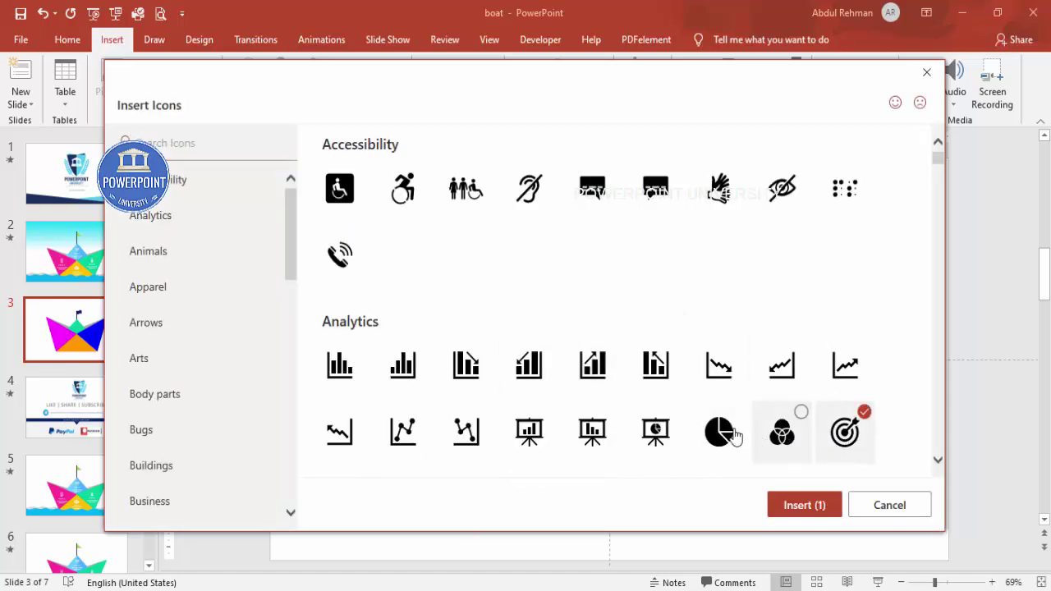
click(532, 434)
scroll(758, 324, down, 2)
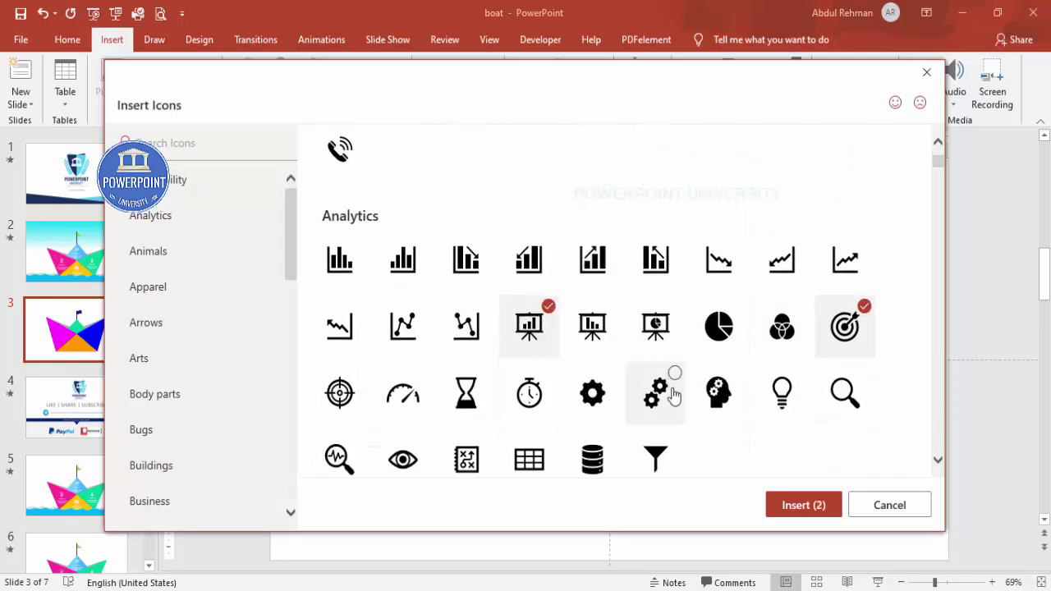
click(784, 398)
scroll(610, 370, down, 1)
click(466, 362)
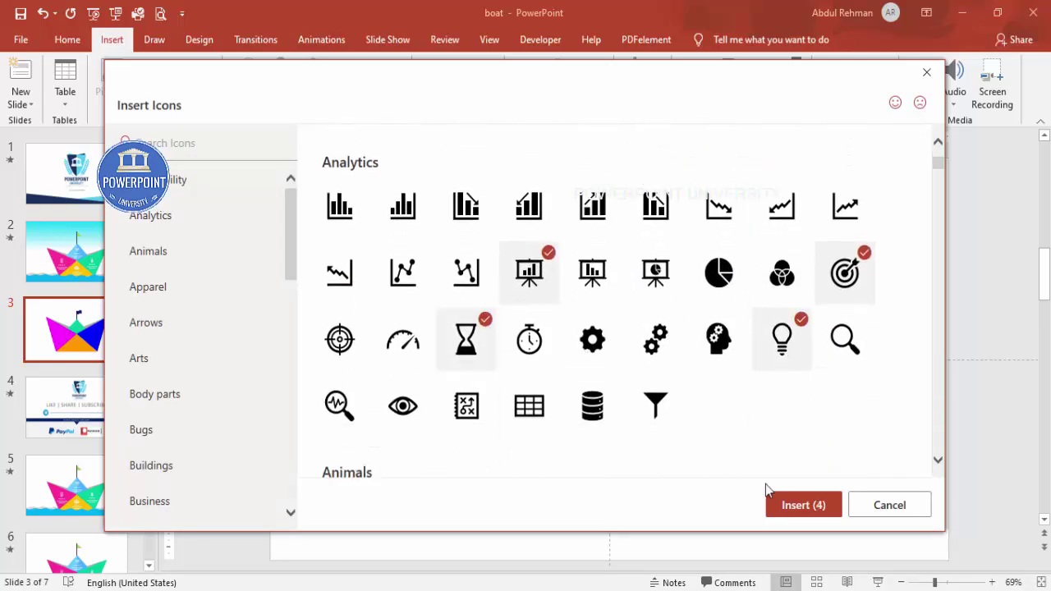
click(825, 513)
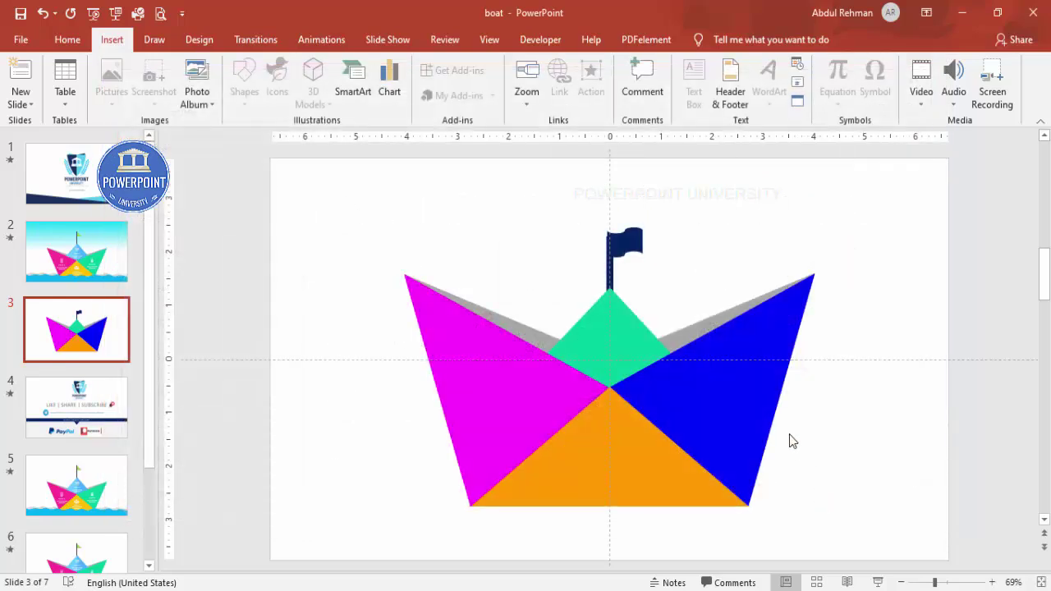
- Move the icon stack to the top-right and set the icon height to 0.5"
drag(676, 401, 854, 238)
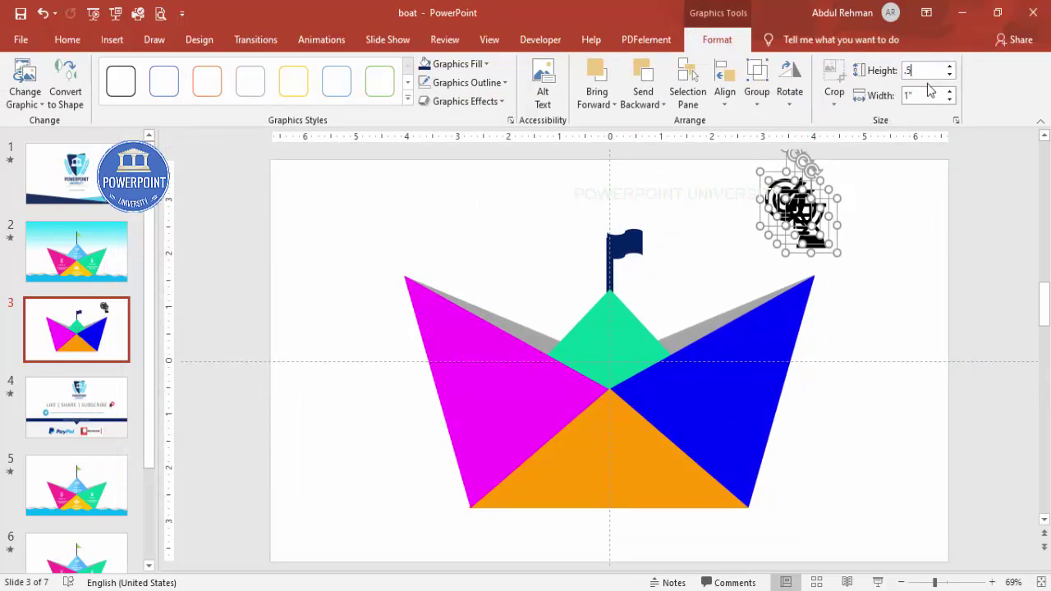
text(.5)
key(Return)
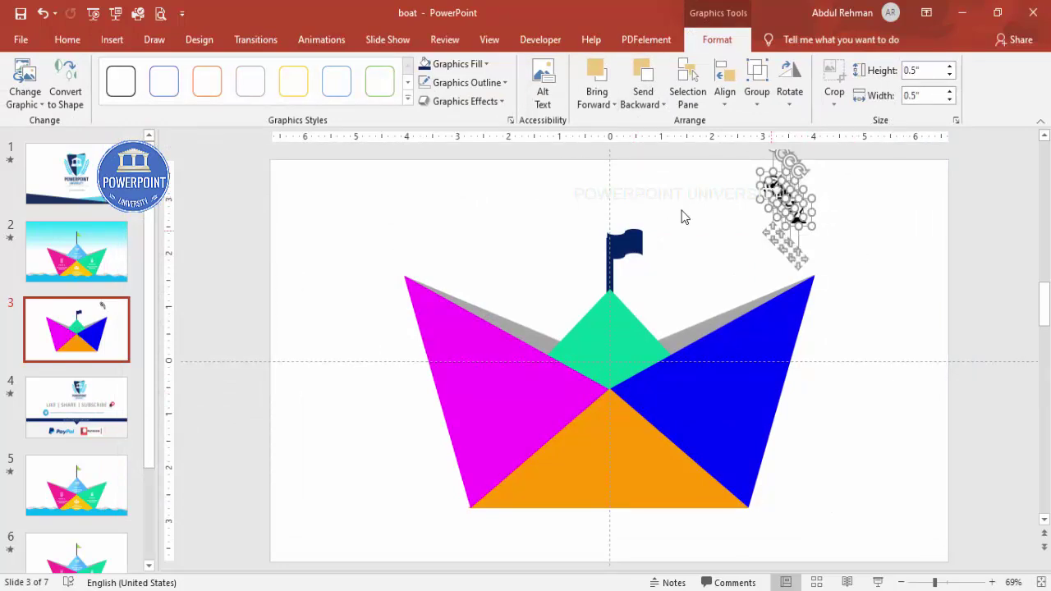
click(877, 250)
- Place the lightbulb on green, target on magenta, board on blue and hourglass on orange
drag(798, 212, 867, 312)
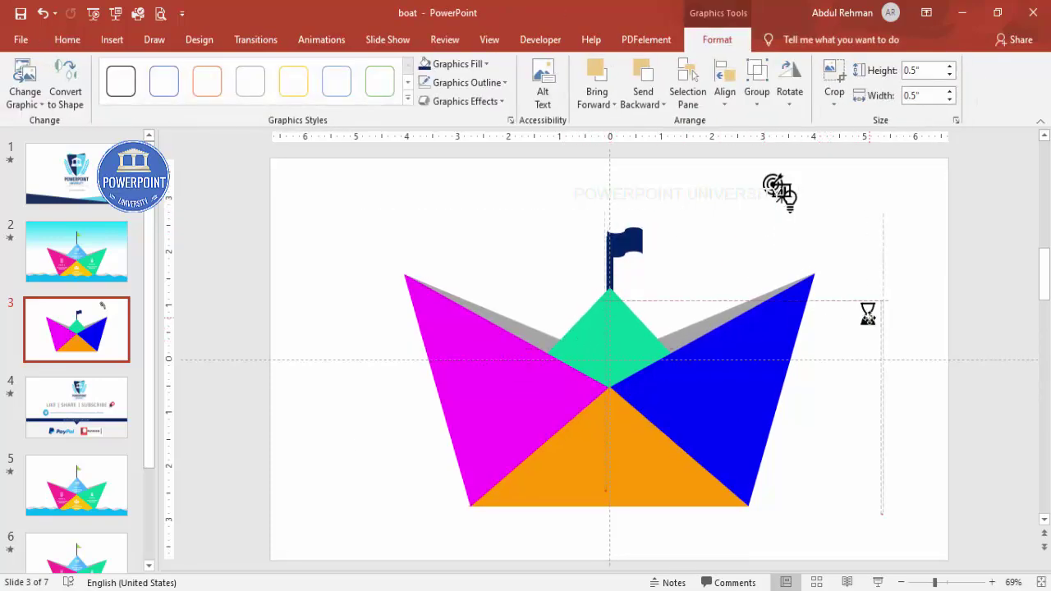
drag(790, 205, 612, 326)
drag(776, 187, 451, 340)
drag(788, 188, 777, 328)
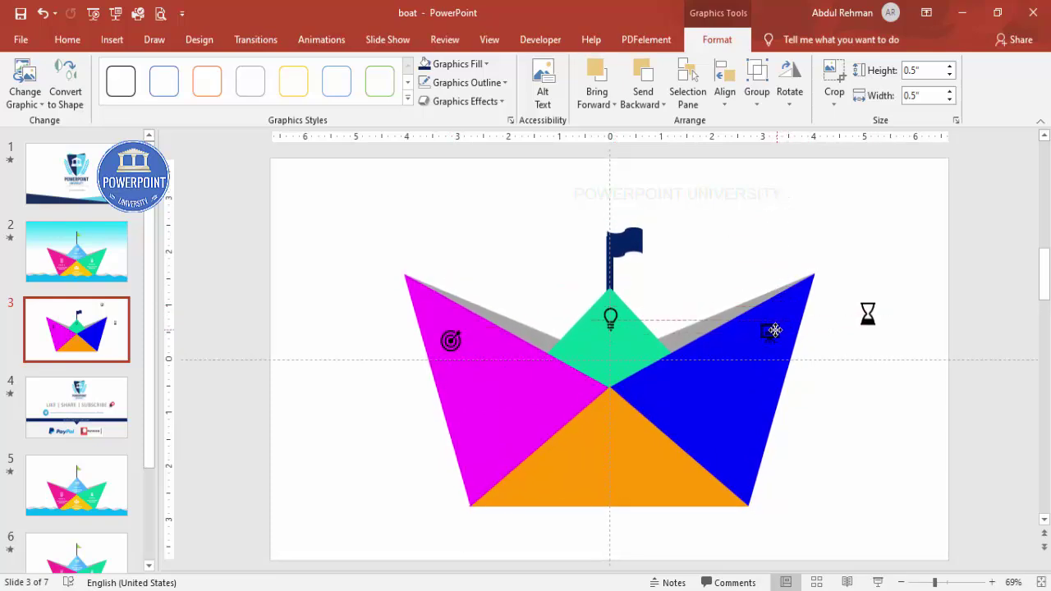
drag(868, 313, 608, 413)
click(652, 294)
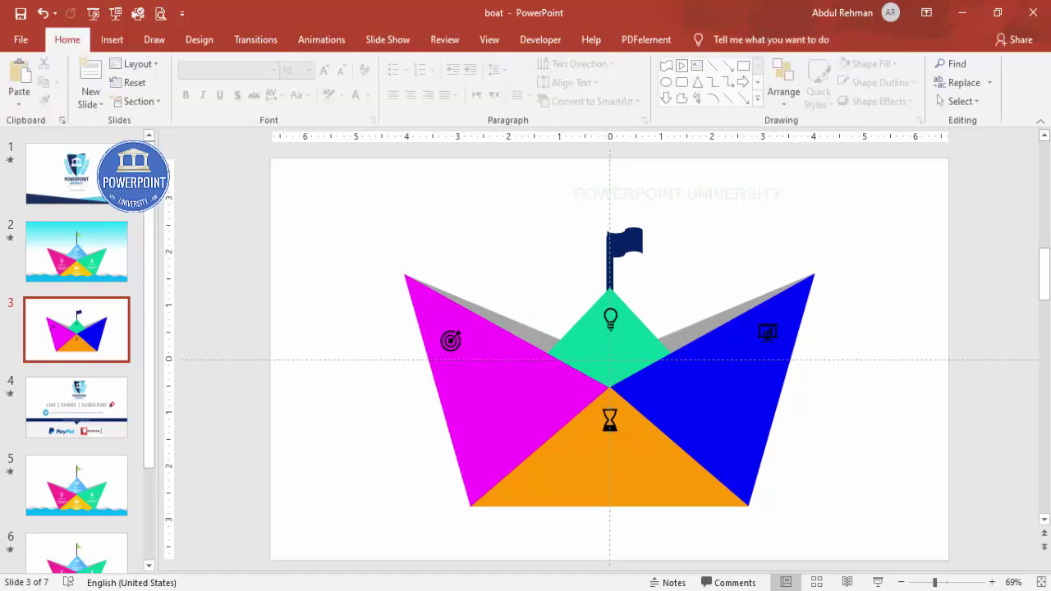
click(119, 43)
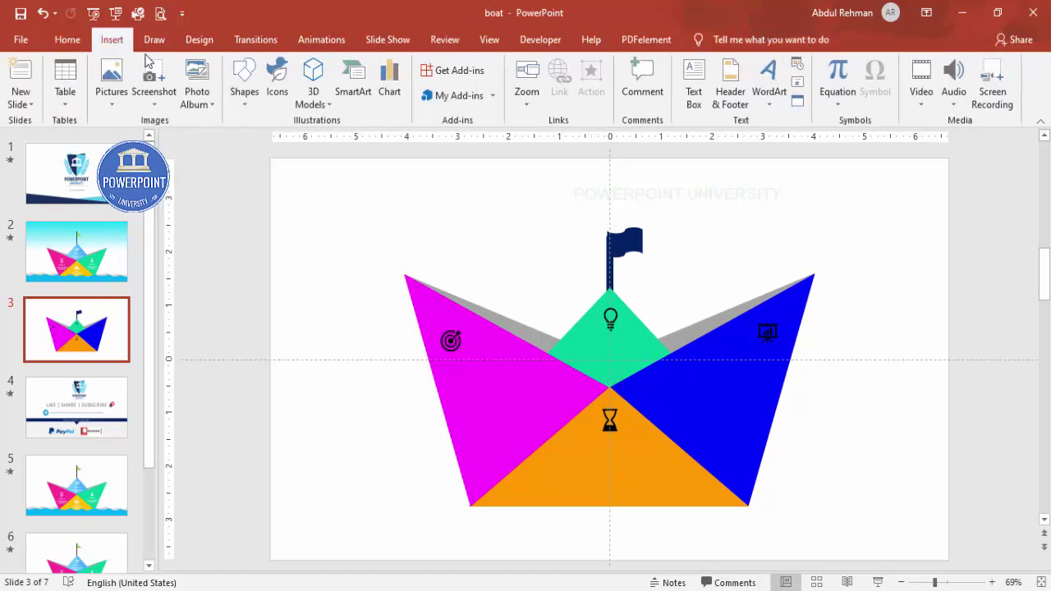
- Add a text box reading TITLE and centre its text
click(694, 91)
drag(427, 197, 515, 218)
text(TITLE)
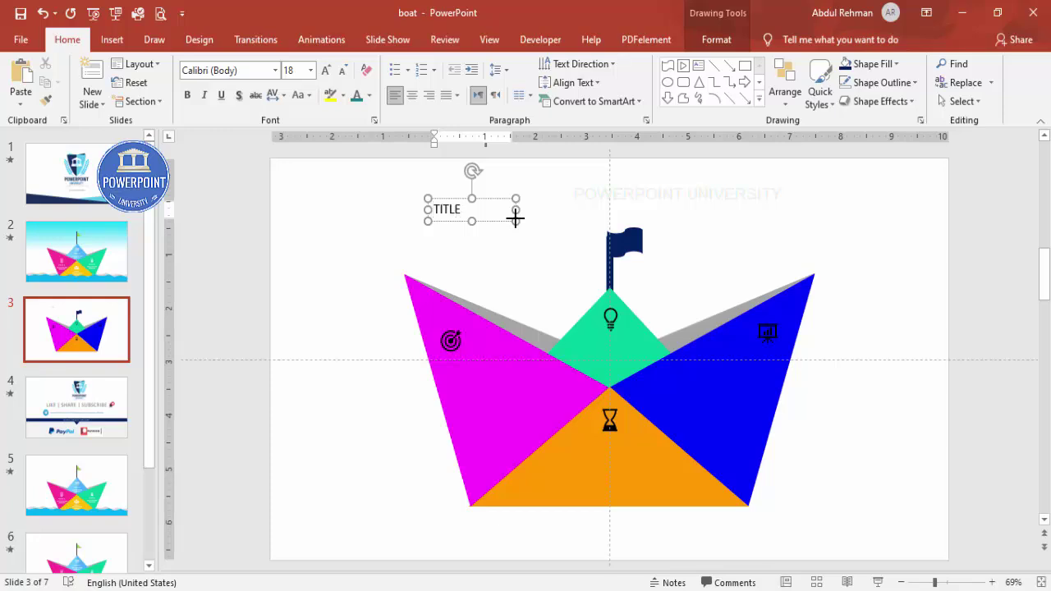
click(412, 95)
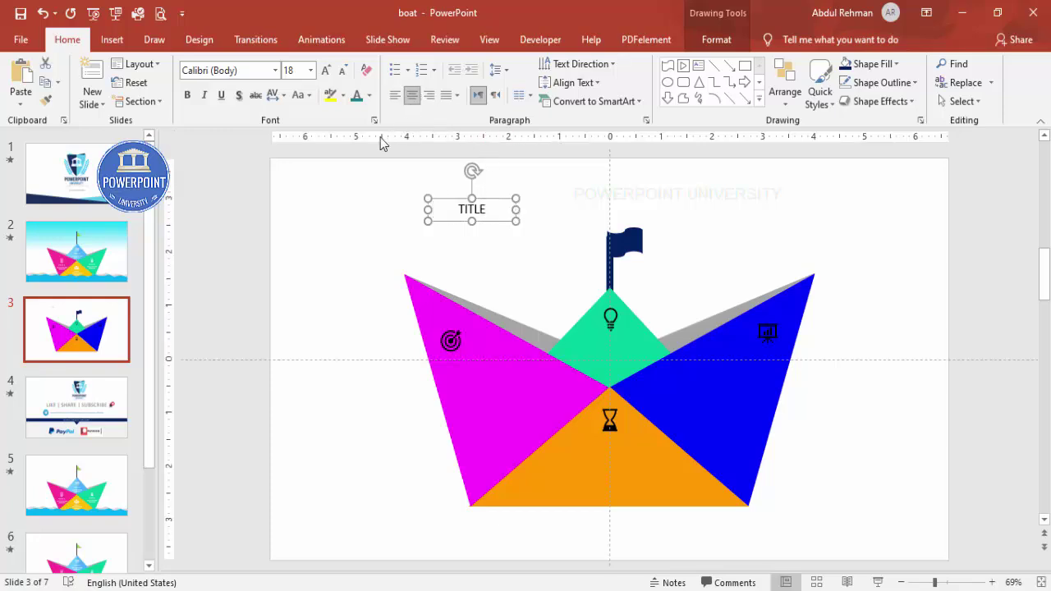
click(364, 173)
- Add a centred, smaller 'Add detail text here' text box below TITLE and narrow it
click(111, 39)
click(693, 91)
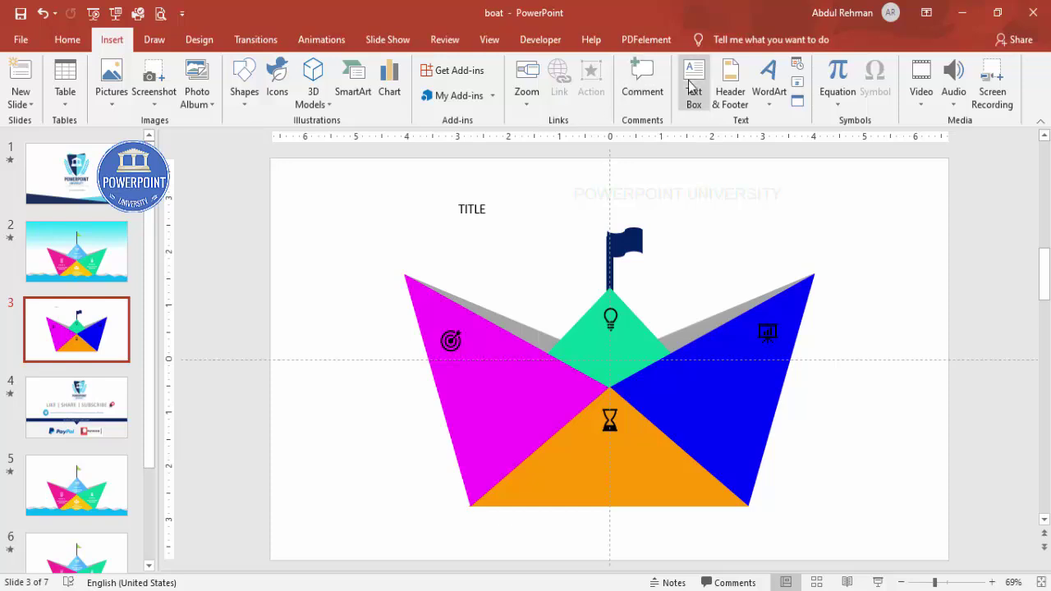
drag(394, 227, 554, 282)
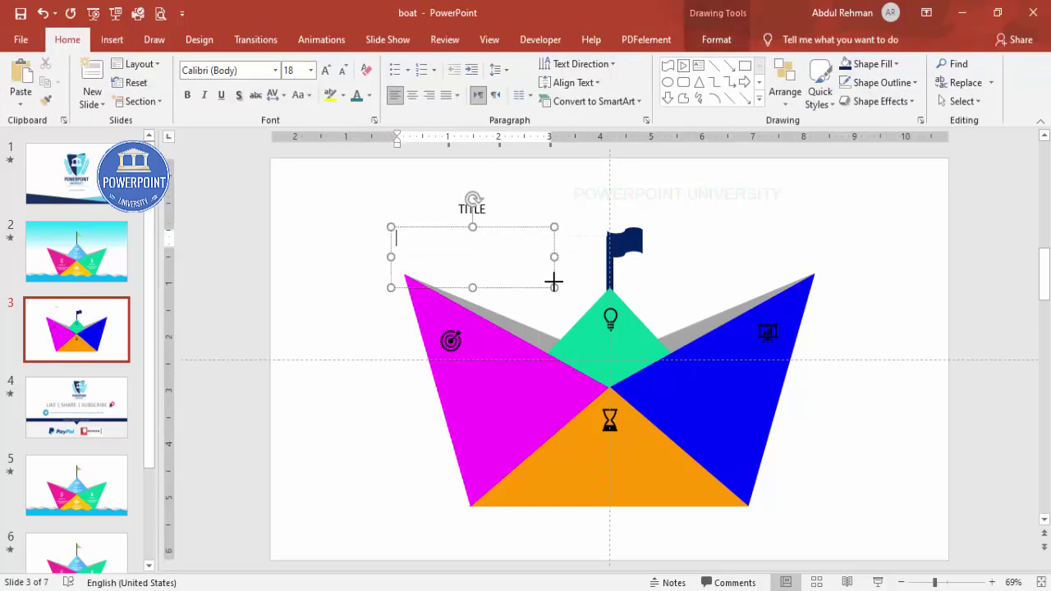
text(Add detail text here)
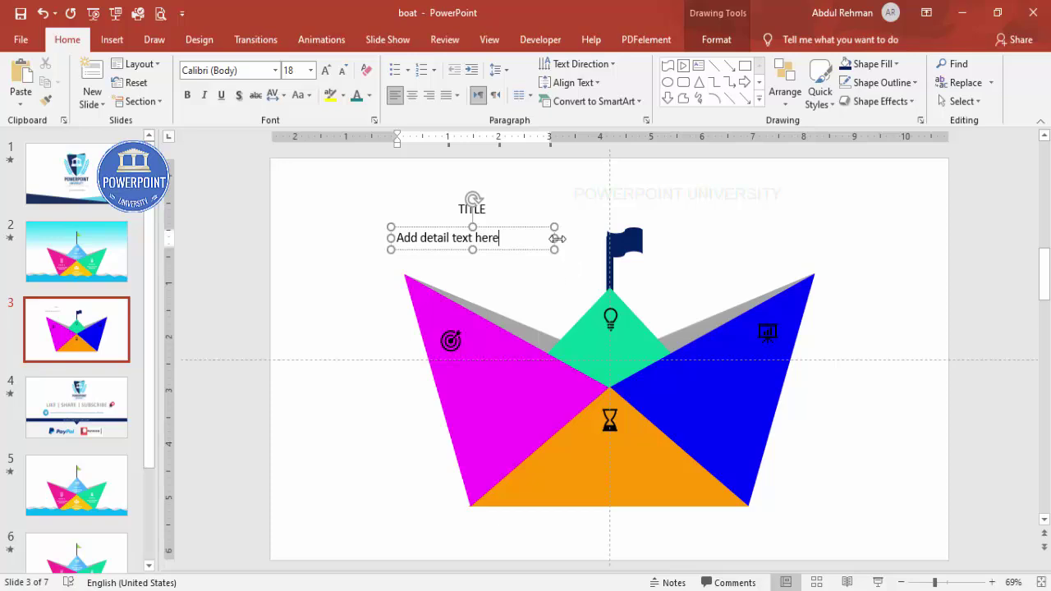
click(529, 226)
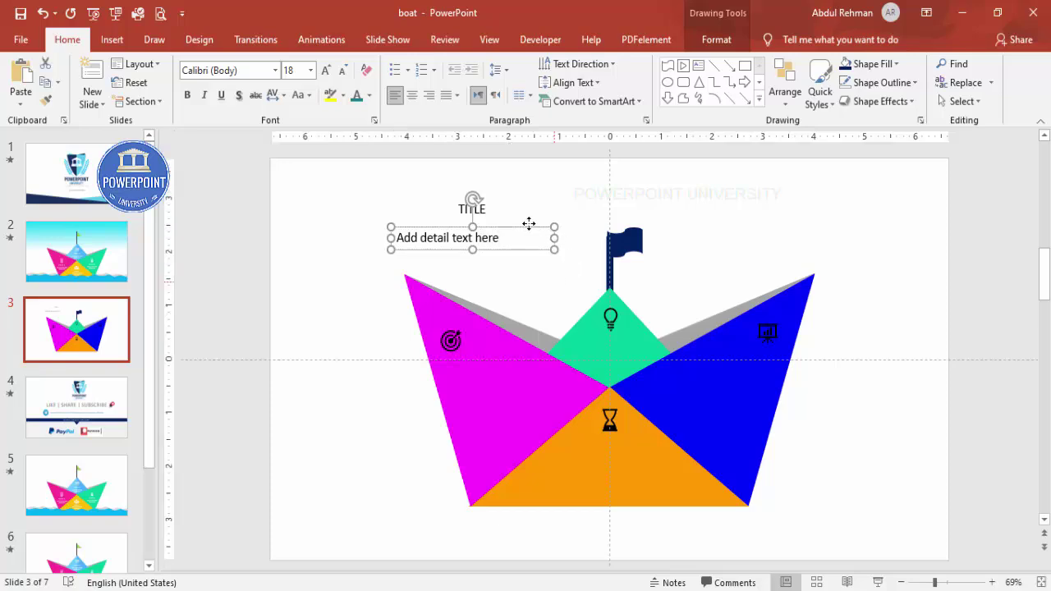
click(413, 96)
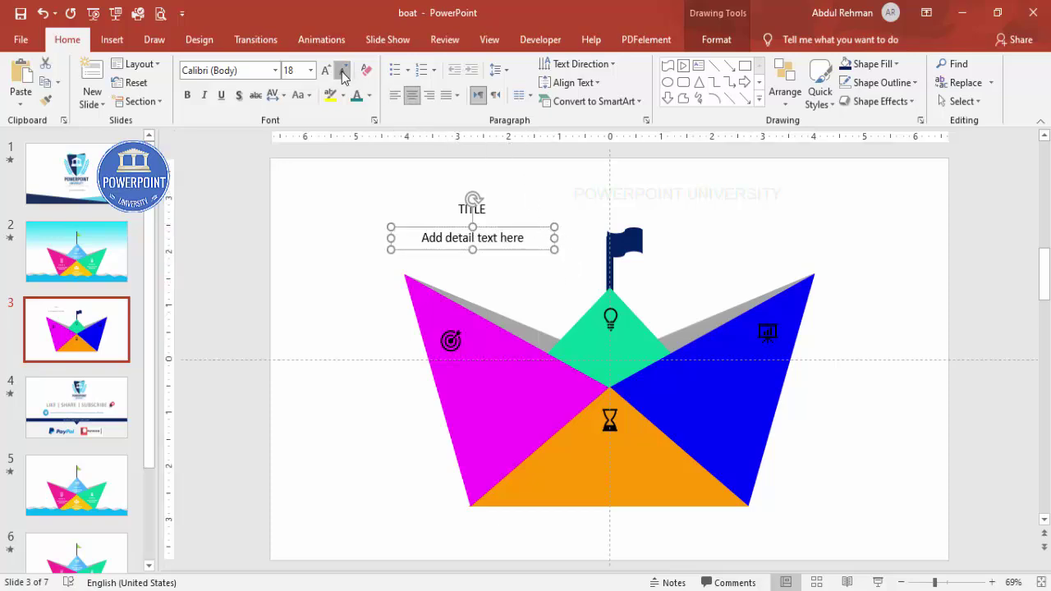
click(343, 70)
click(342, 71)
drag(391, 244, 437, 244)
- Wrap the detail text, then copy the TITLE/detail pair onto the magenta, orange and blue triangles
drag(555, 241, 641, 335)
shift+click(502, 204)
key(ctrl+d)
drag(542, 351, 496, 352)
drag(372, 376, 640, 436)
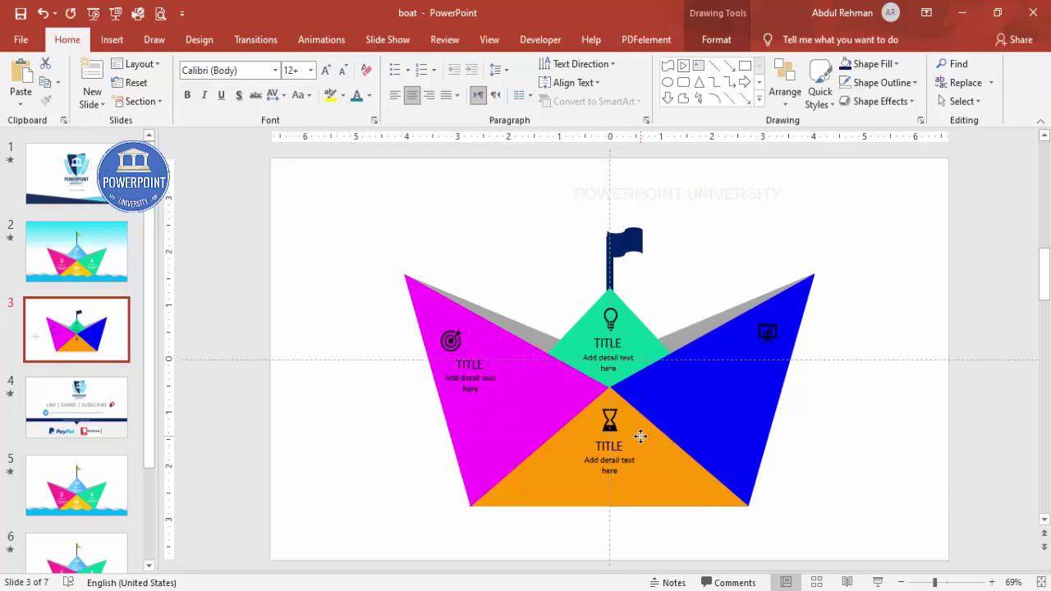
key(ctrl+d)
drag(772, 513, 748, 348)
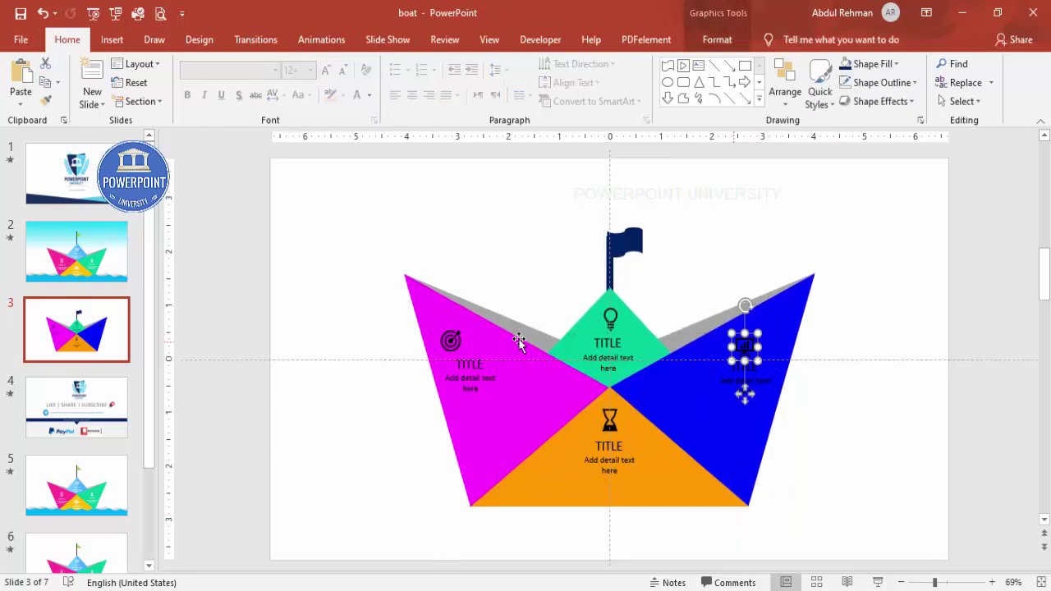
- Centre the target icon above its TITLE and select every piece of the boat
drag(448, 340, 476, 340)
click(865, 423)
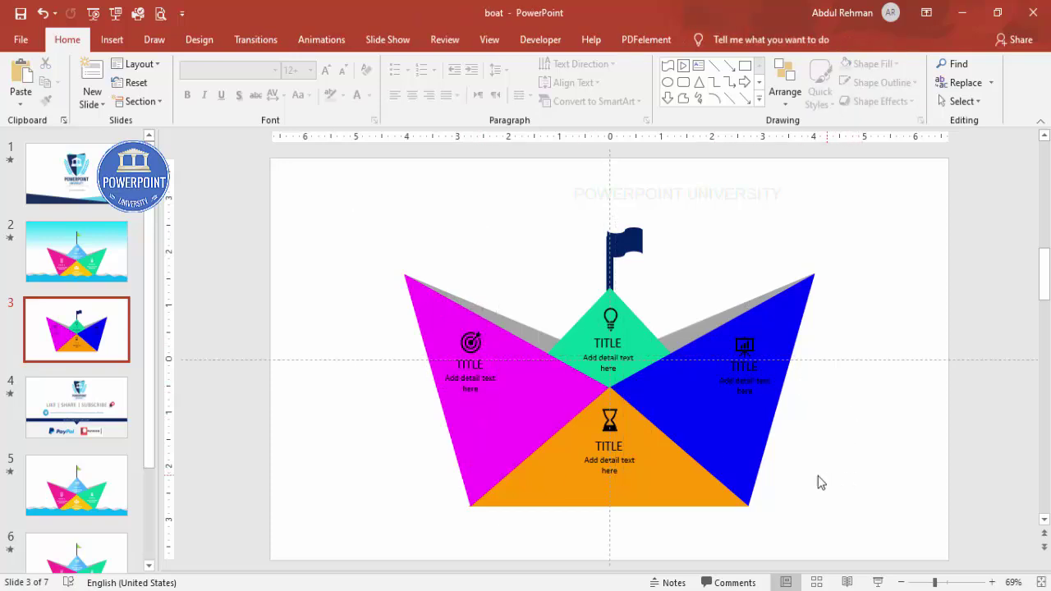
mouse_move(340, 186)
mouse_down()
mouse_move(687, 459)
mouse_move(903, 566)
mouse_move(899, 558)
mouse_up()
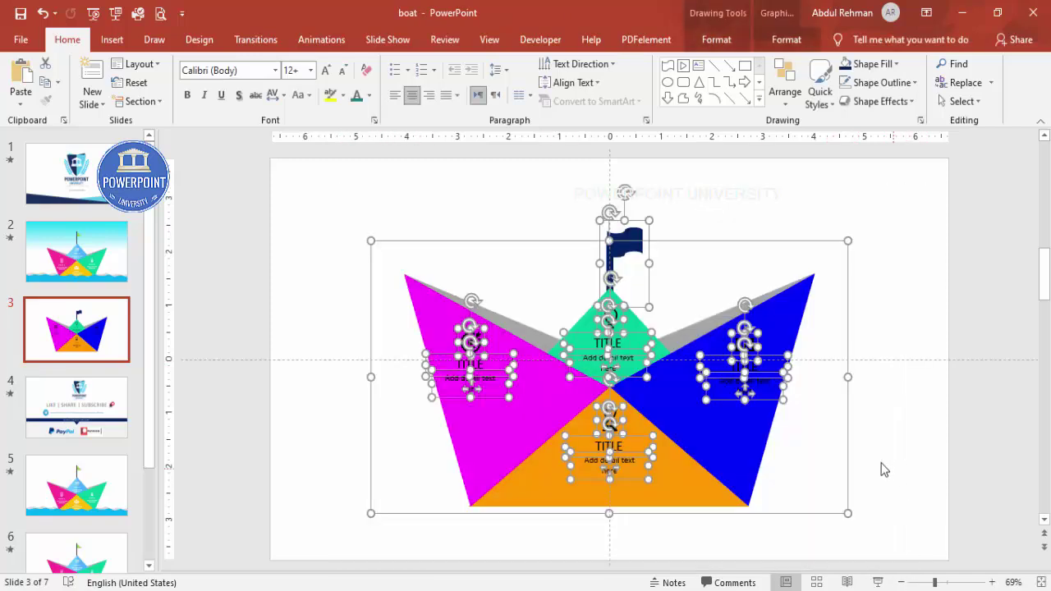
- Group all the boat's shapes, icons and text with Ctrl+G and turn off the dashed guides
key(ctrl+g)
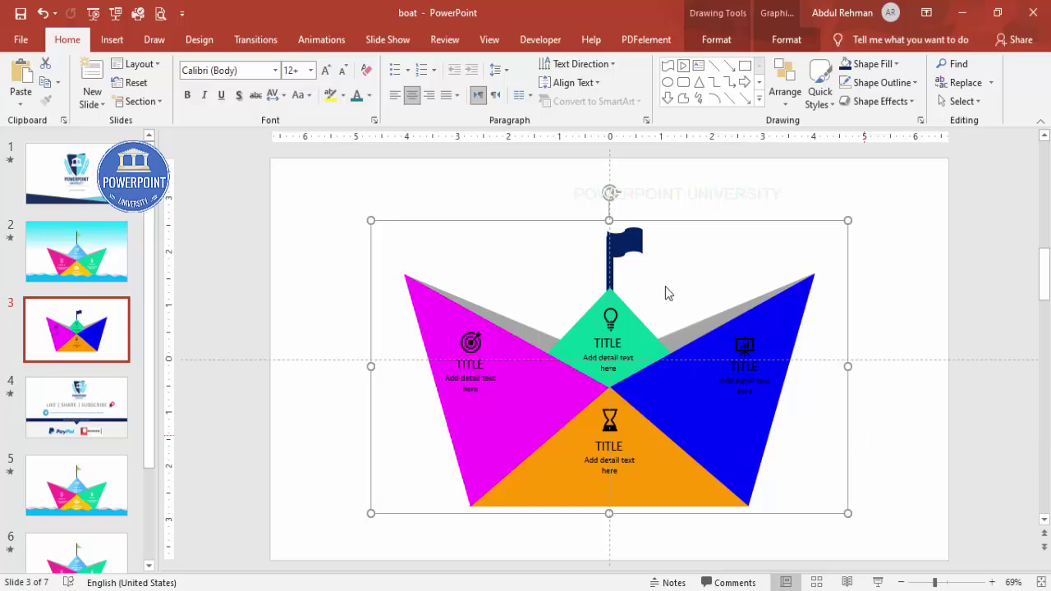
click(488, 39)
click(323, 103)
click(332, 224)
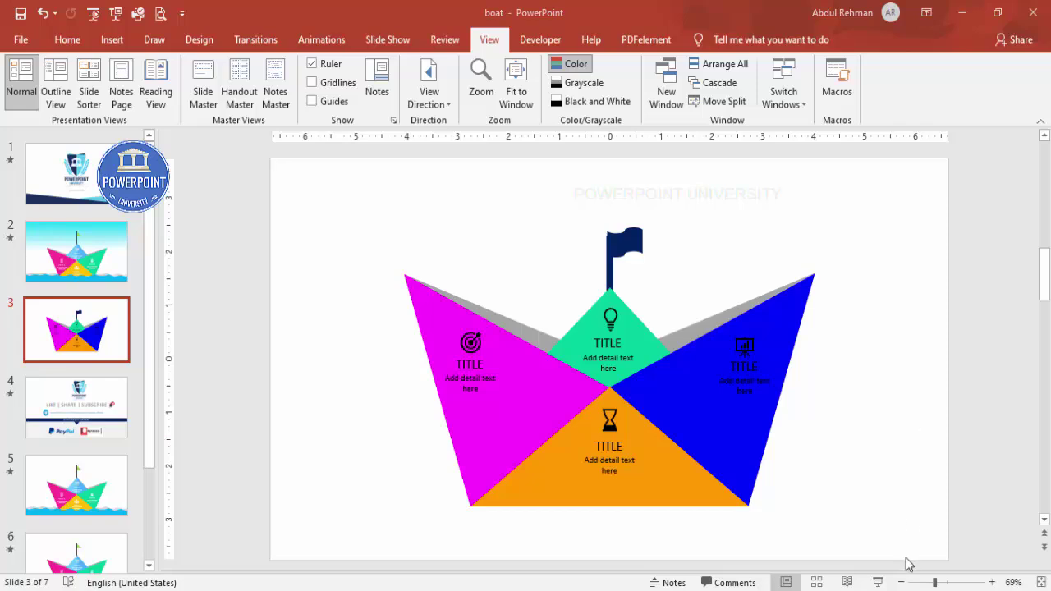
- Zoom out to leave room around the slide
click(902, 582)
click(902, 582)
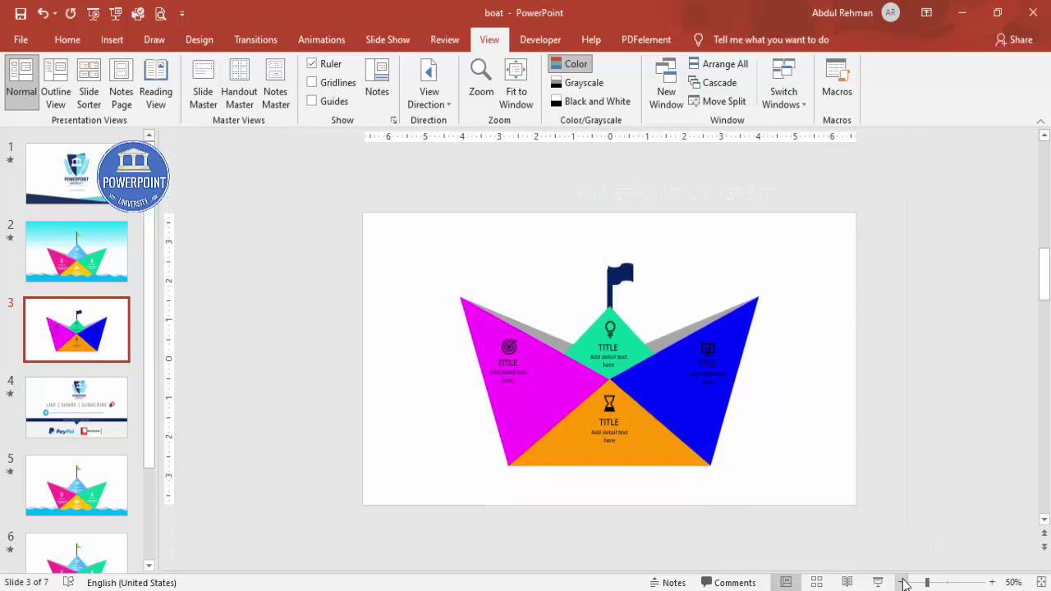
click(902, 583)
click(112, 39)
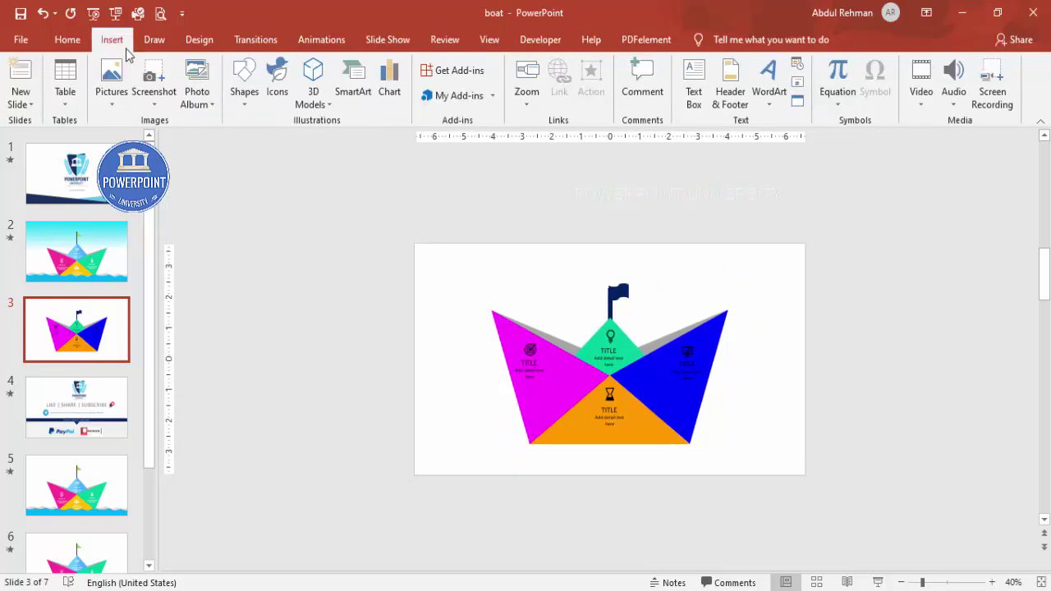
- Draw a Scribble freeform wave from the left, beneath the boat, past the slide's right edge
click(243, 92)
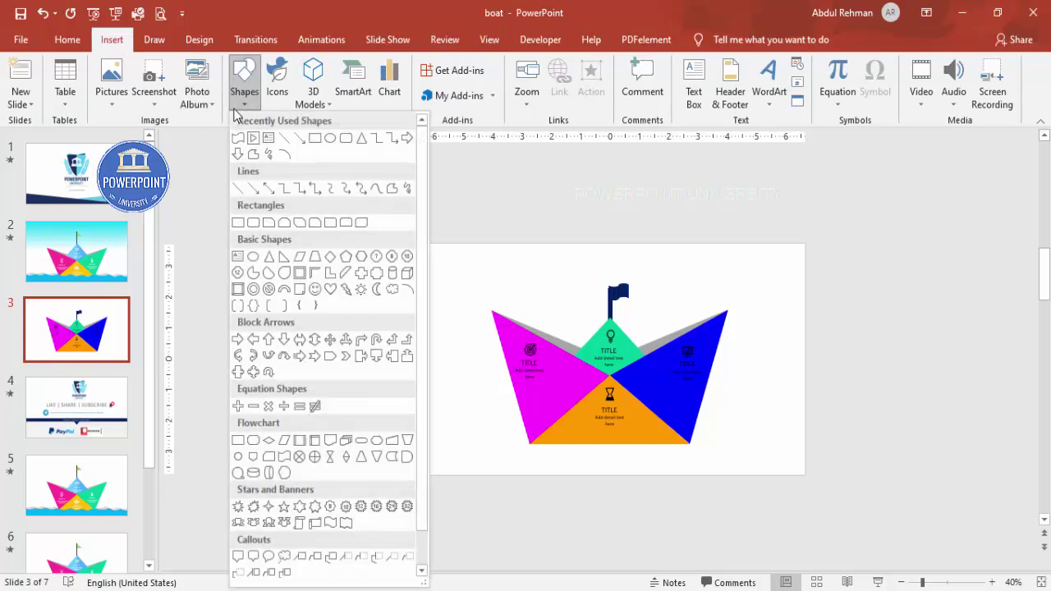
click(378, 191)
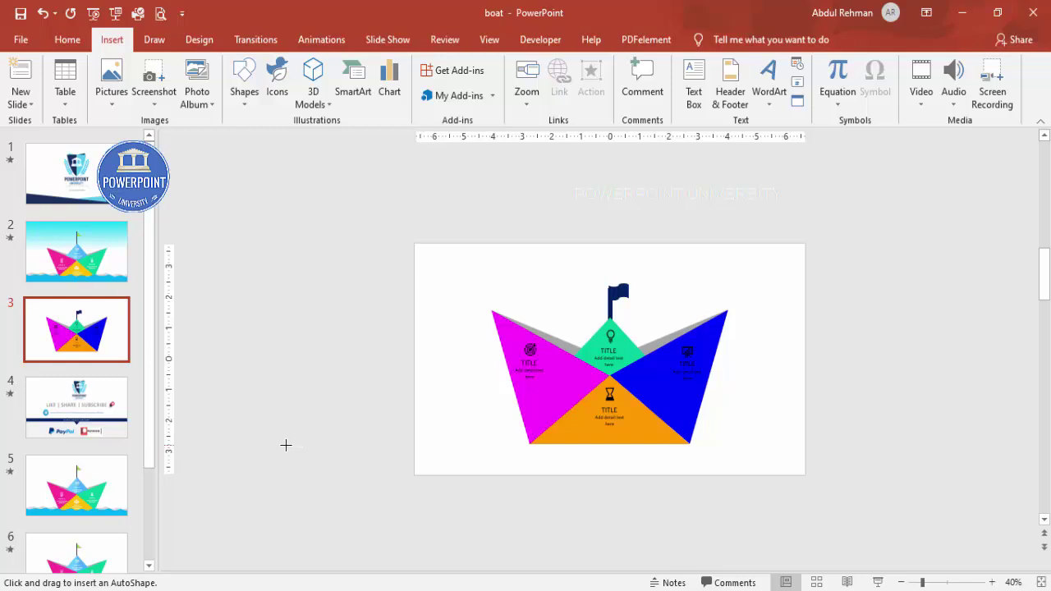
mouse_move(337, 428)
mouse_down()
mouse_move(344, 446)
mouse_move(389, 425)
mouse_move(439, 446)
mouse_move(469, 422)
mouse_move(537, 448)
mouse_move(510, 446)
mouse_move(554, 421)
mouse_move(609, 444)
mouse_up()
drag(664, 423, 702, 440)
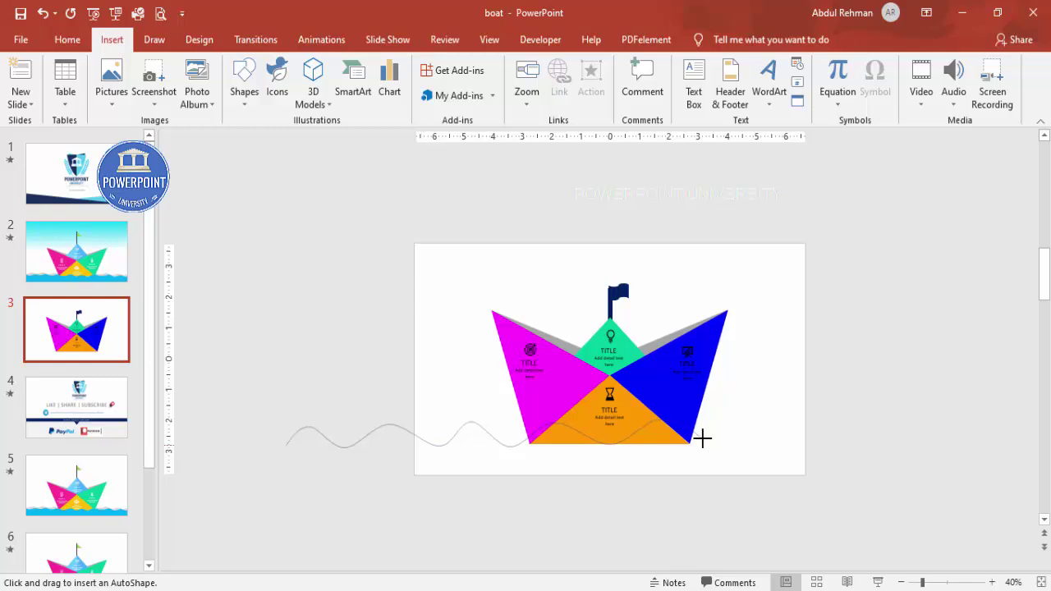
mouse_move(760, 419)
mouse_down()
mouse_move(777, 406)
mouse_move(858, 435)
mouse_move(882, 414)
mouse_move(936, 436)
mouse_move(984, 402)
mouse_move(993, 465)
mouse_move(987, 487)
mouse_move(648, 533)
mouse_move(461, 530)
mouse_move(282, 504)
mouse_move(271, 455)
mouse_move(284, 443)
mouse_up()
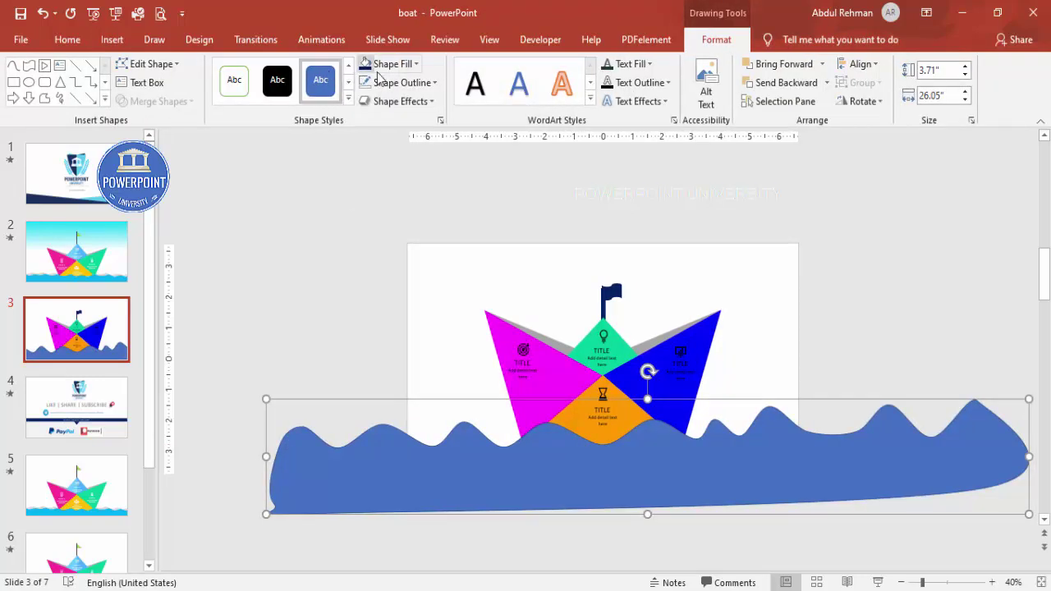
click(384, 82)
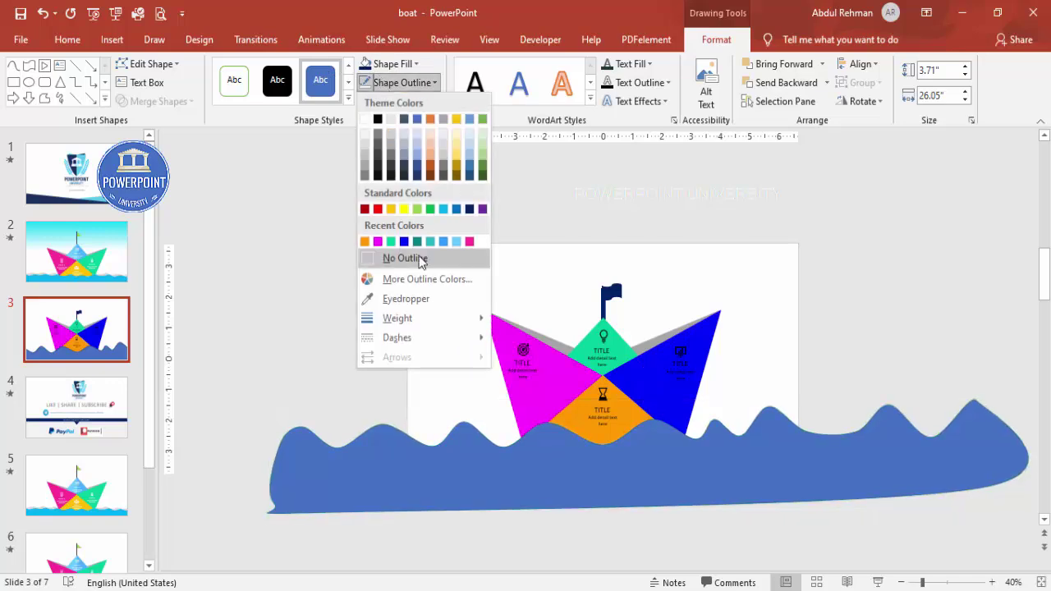
- Remove the wave's outline and fill it with light blue
click(405, 258)
click(393, 64)
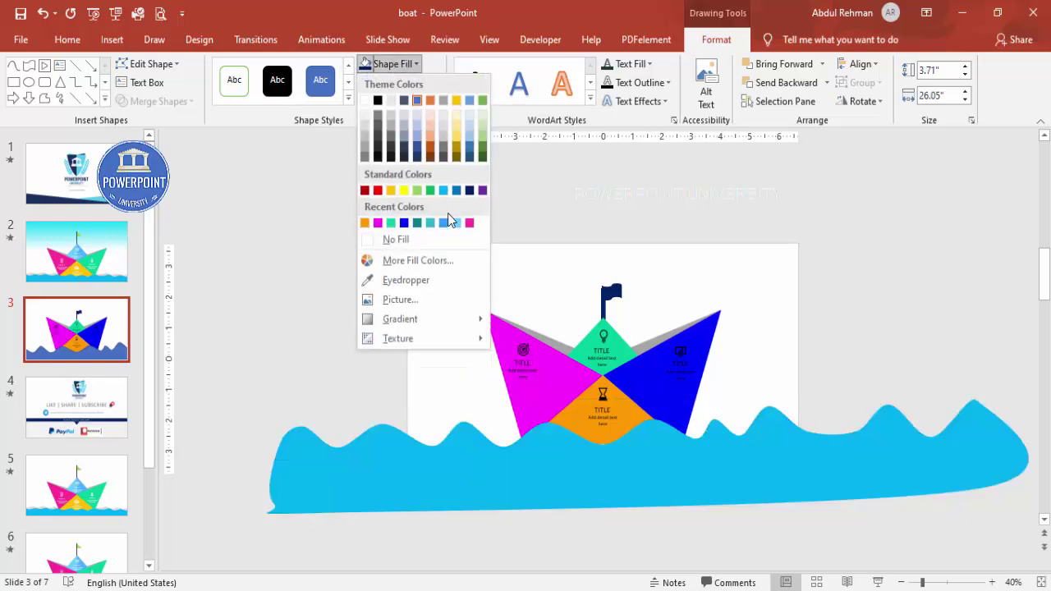
click(450, 222)
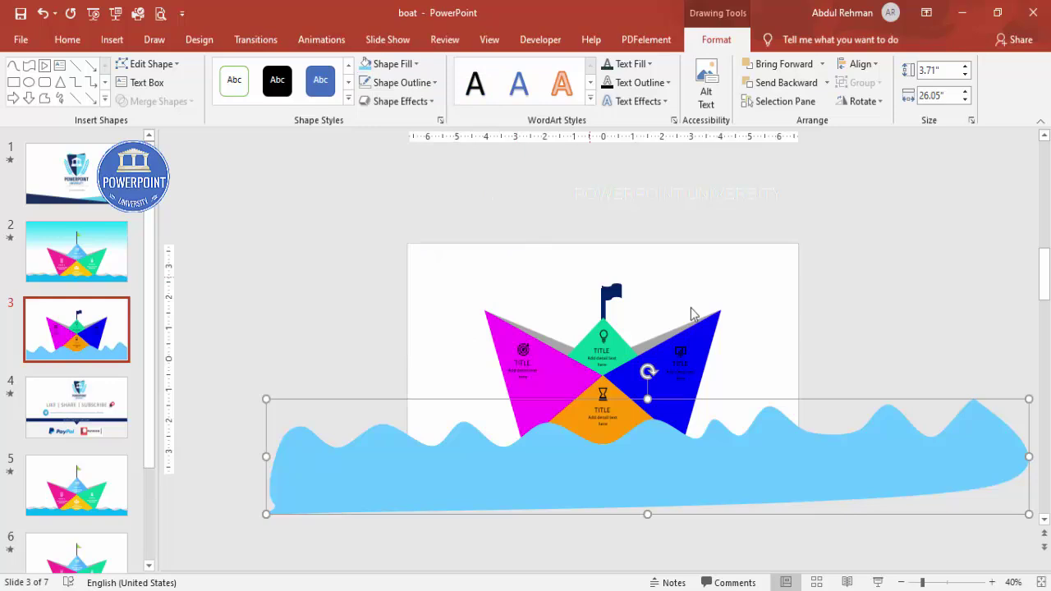
- Place a second wave layer slightly higher and fill it with custom blue #2FBAFF
drag(716, 398, 721, 387)
click(386, 63)
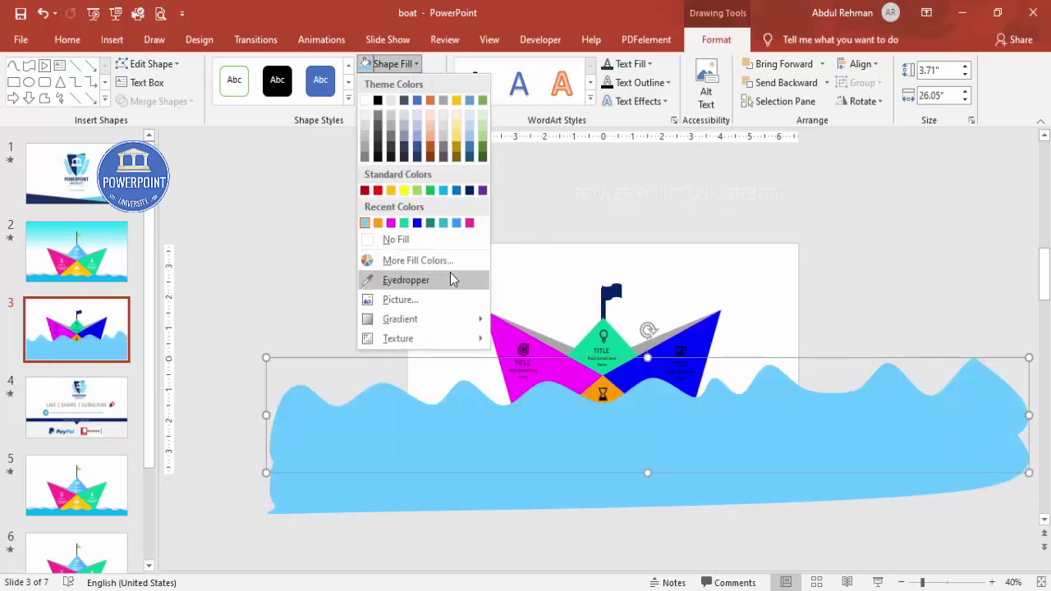
click(451, 262)
click(475, 161)
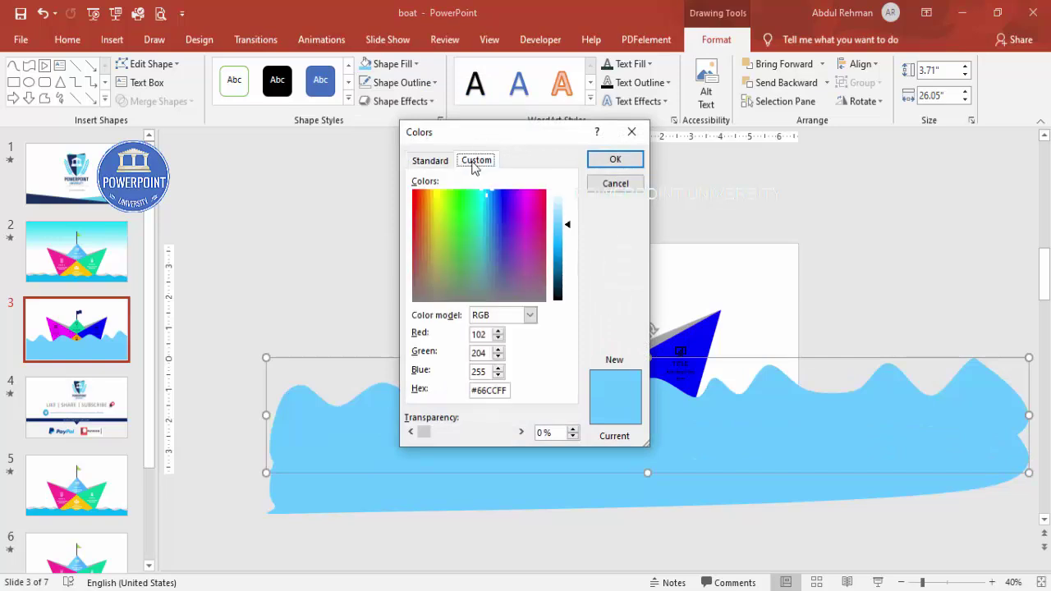
drag(570, 231, 570, 236)
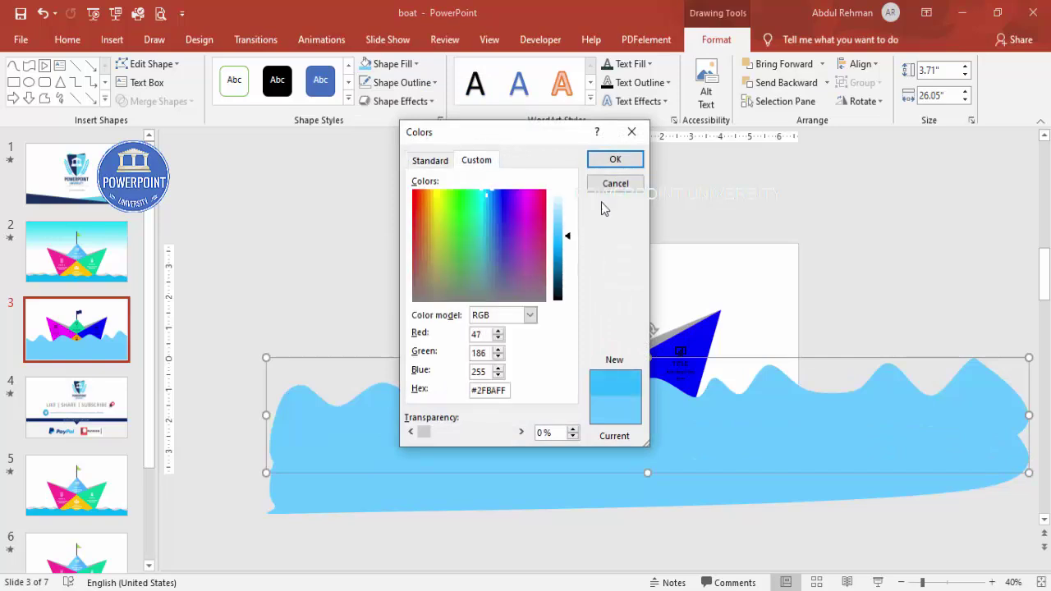
click(632, 159)
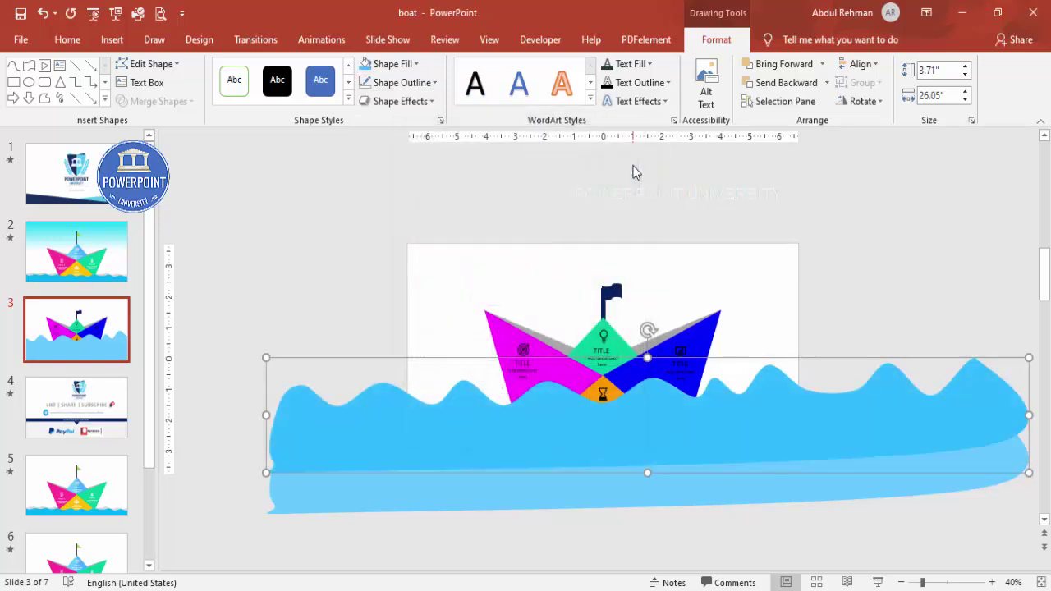
- Send the brighter wave to the back and position it beneath the boat
click(827, 83)
click(809, 121)
drag(761, 399, 772, 446)
click(903, 550)
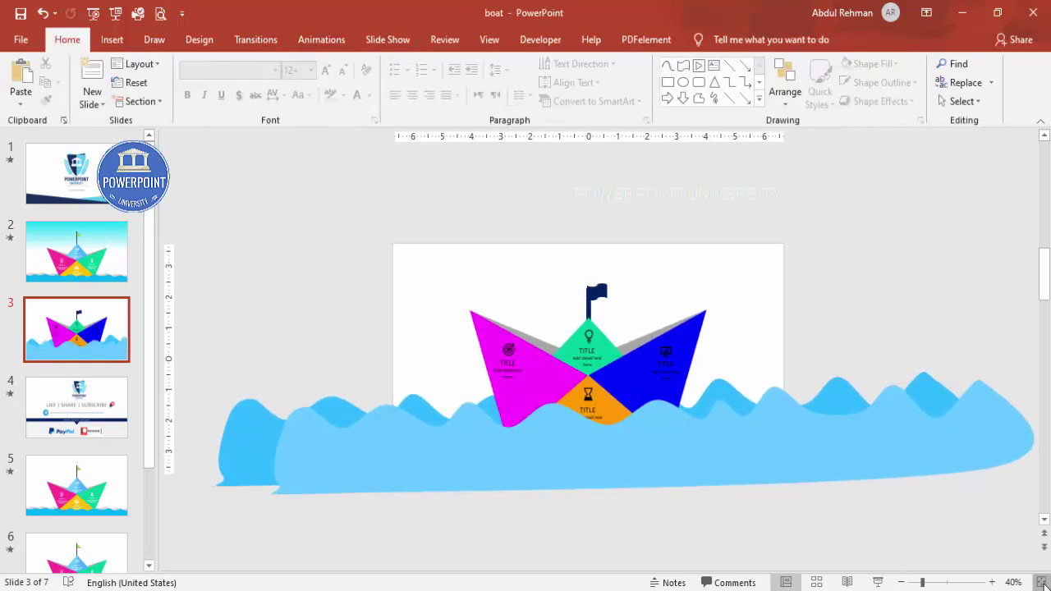
scroll(924, 423, up, 3)
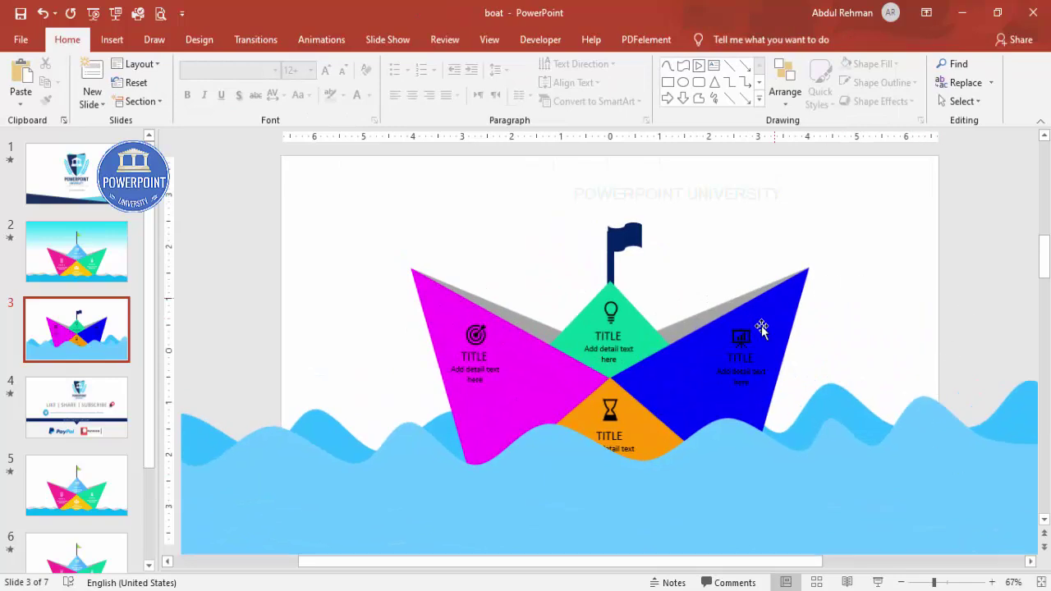